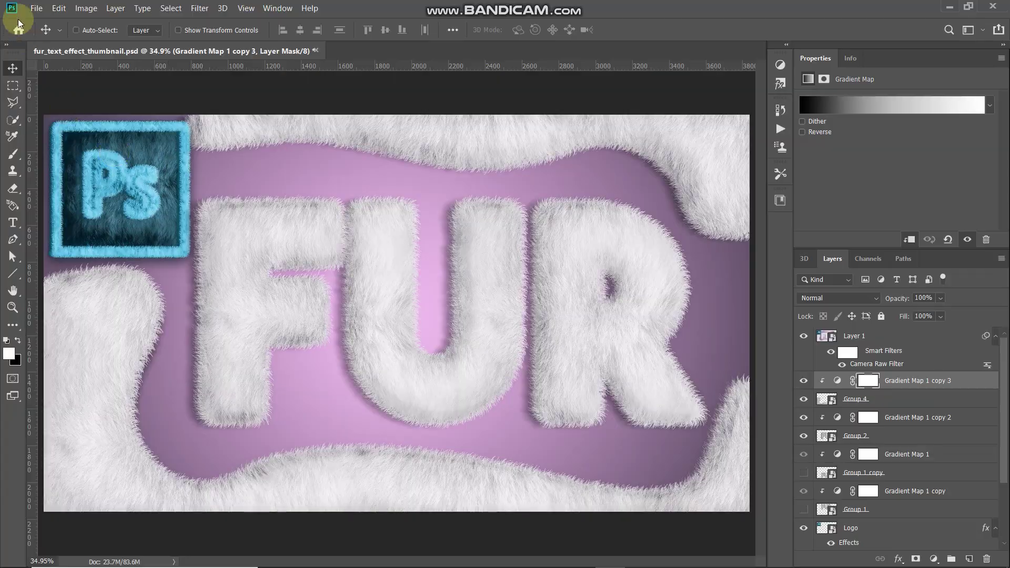
Create a new white document, 3840 × 2160 px at 300 pixels/inch.
{"action": "left_click", "coordinate": [34, 8]}
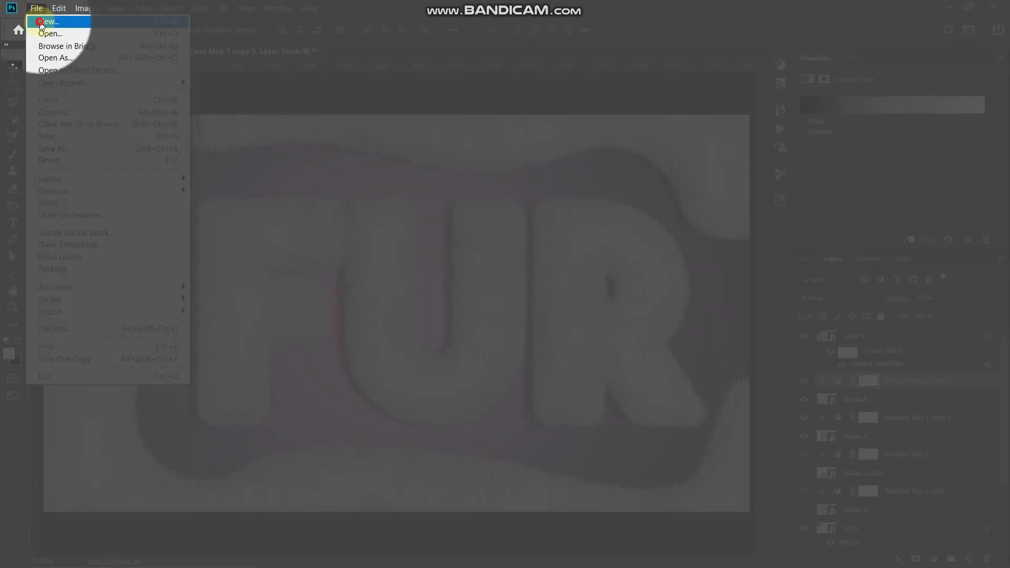
{"action": "left_click", "coordinate": [42, 21]}
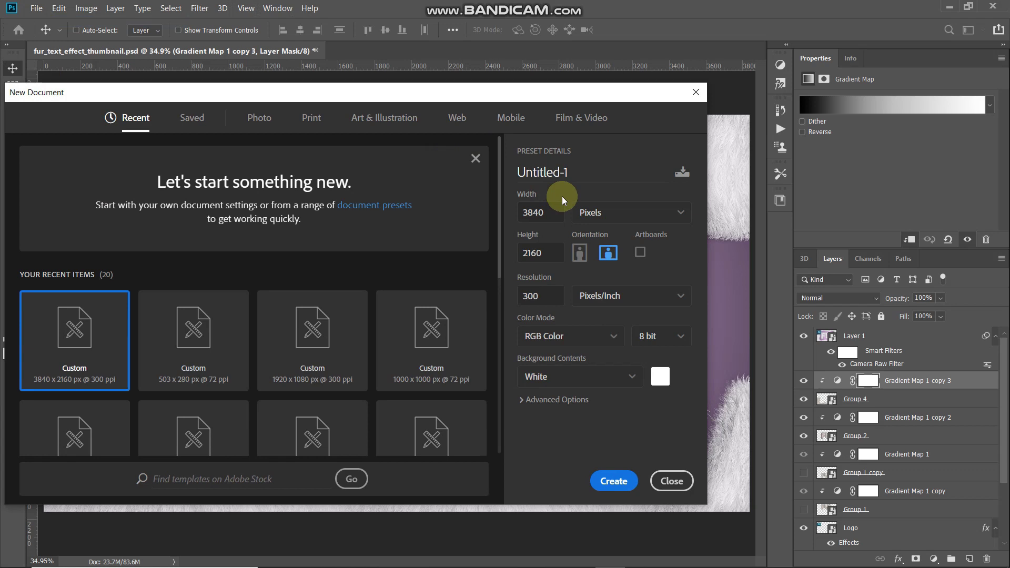
{"action": "left_click", "coordinate": [557, 211]}
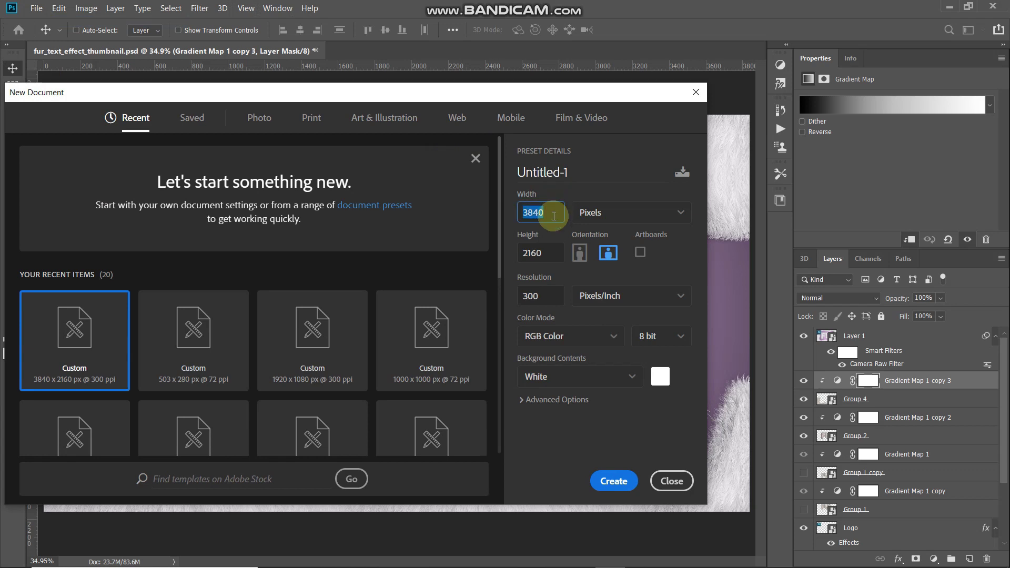
{"action": "left_click", "coordinate": [551, 251]}
{"action": "left_click", "coordinate": [543, 299]}
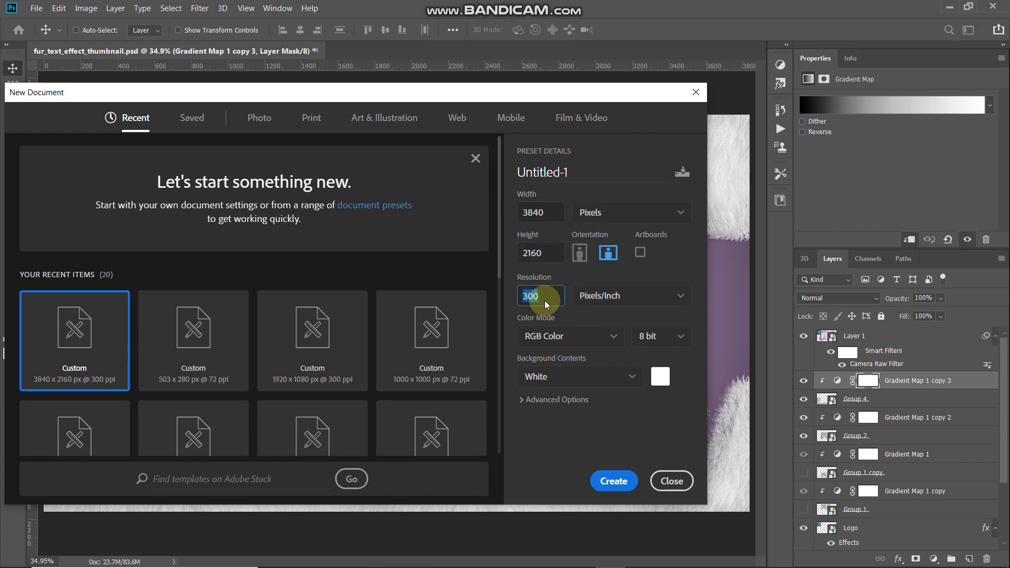
{"action": "left_click", "coordinate": [607, 480]}
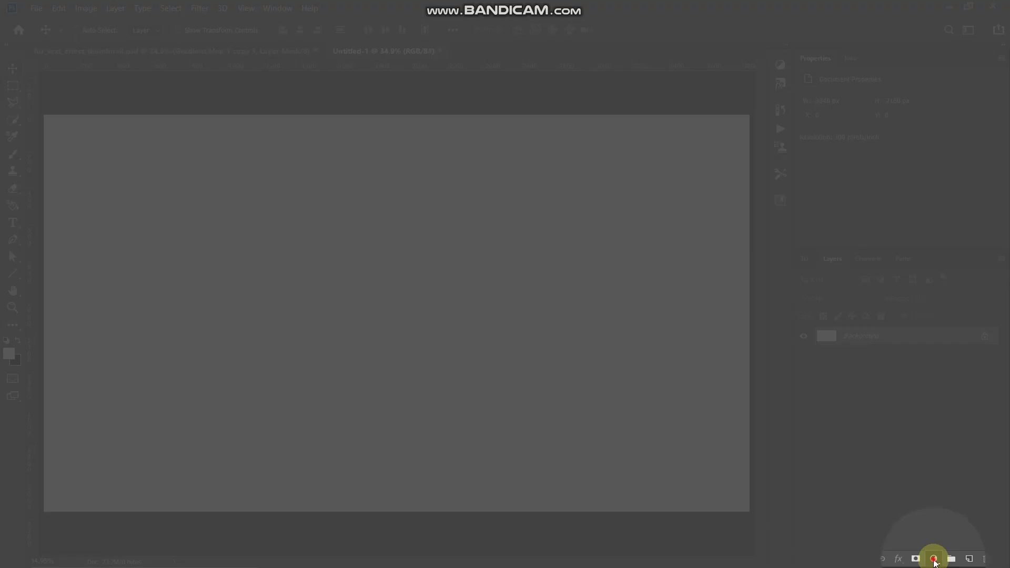
Add a Gradient fill layer starting from the Black, White preset.
{"action": "left_click", "coordinate": [933, 560]}
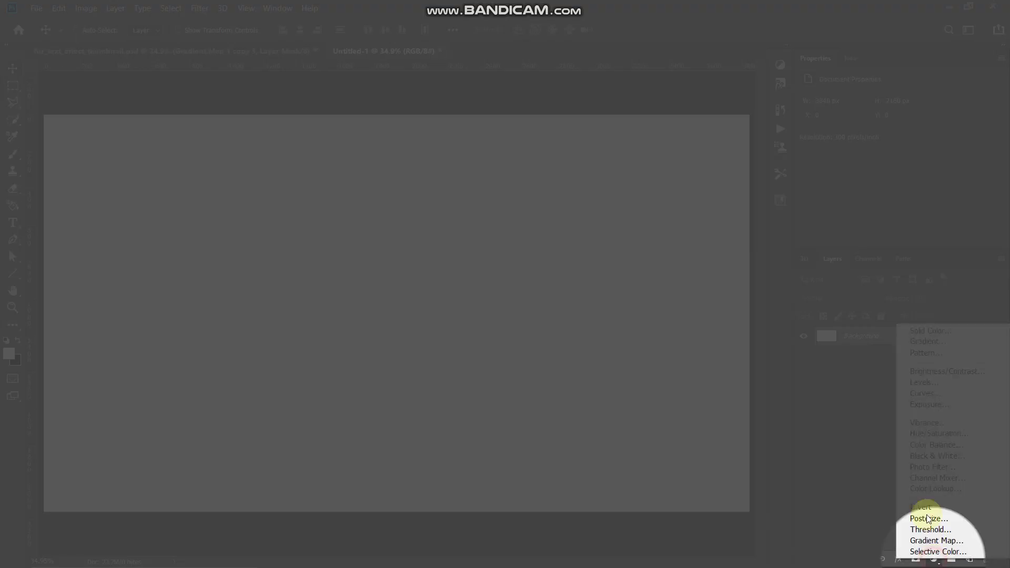
{"action": "left_click", "coordinate": [924, 342]}
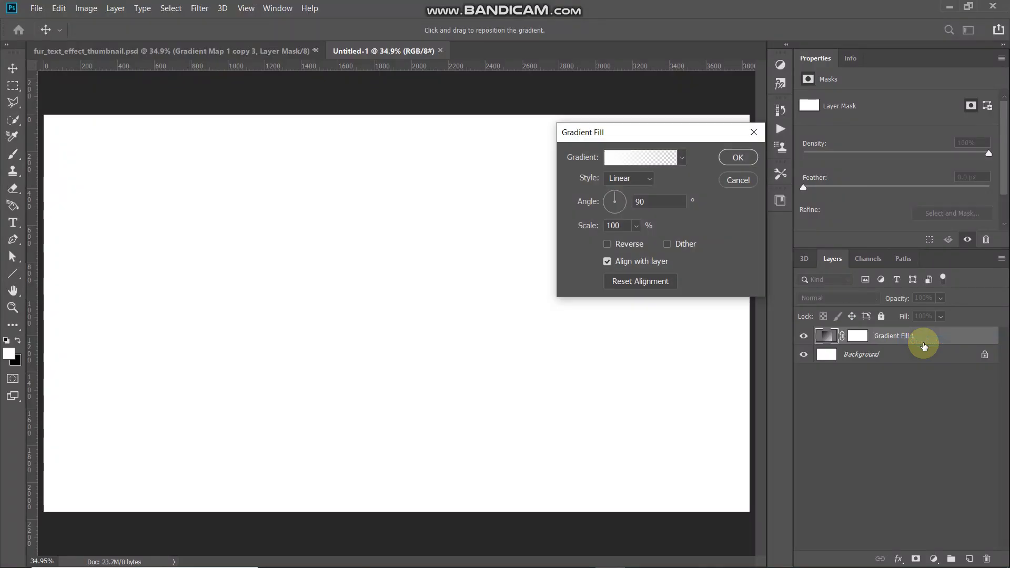
{"action": "left_click", "coordinate": [630, 158]}
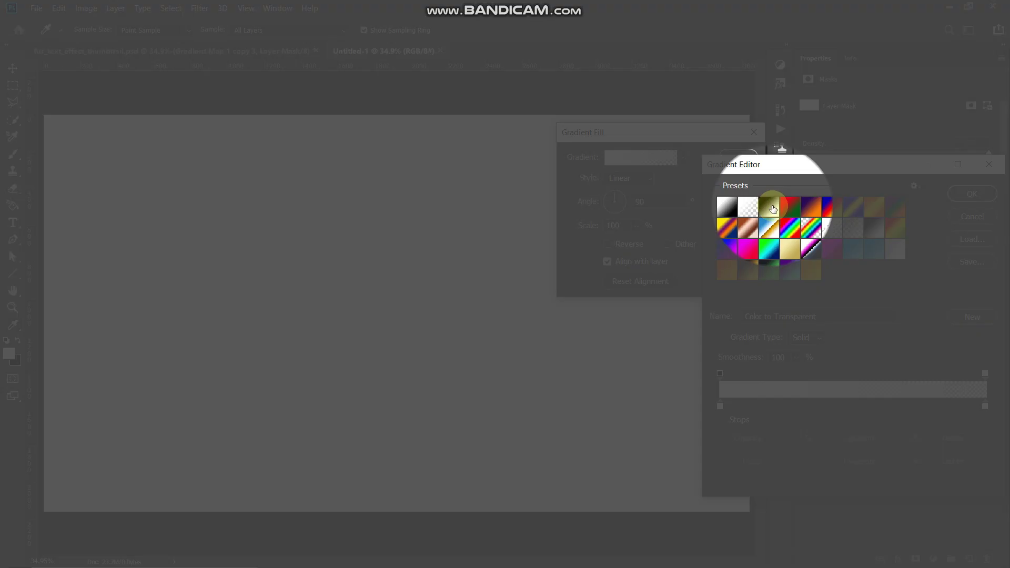
{"action": "left_click", "coordinate": [769, 210]}
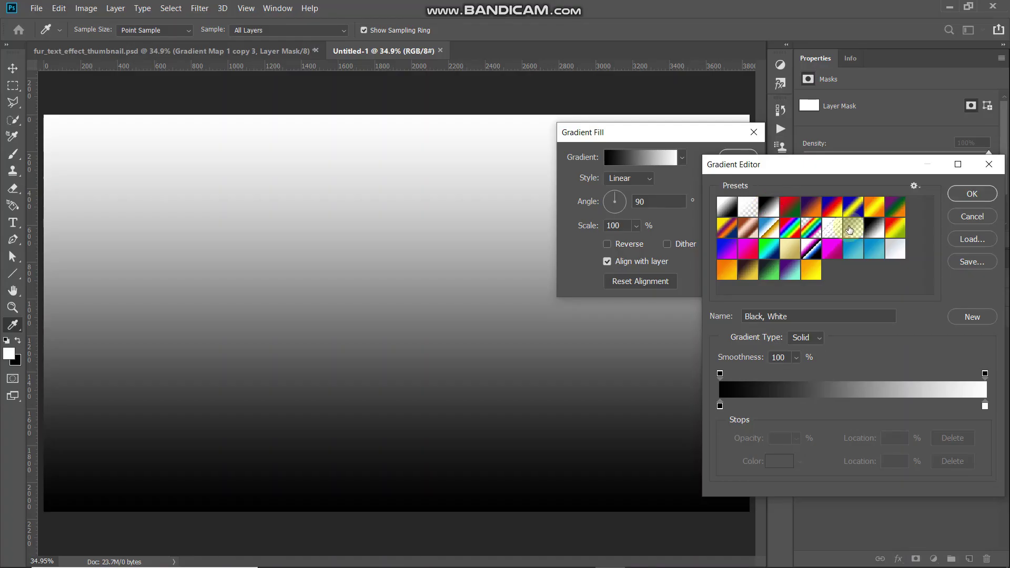
Set the gradient stop colours to 1b1f24 and eebaef and accept the gradient.
{"action": "double_click", "coordinate": [719, 406]}
{"action": "left_click_drag", "start_coordinate": [681, 338], "coordinate": [721, 328]}
{"action": "key", "text": "BackSpace"}
{"action": "type", "text": "1b1f24"}
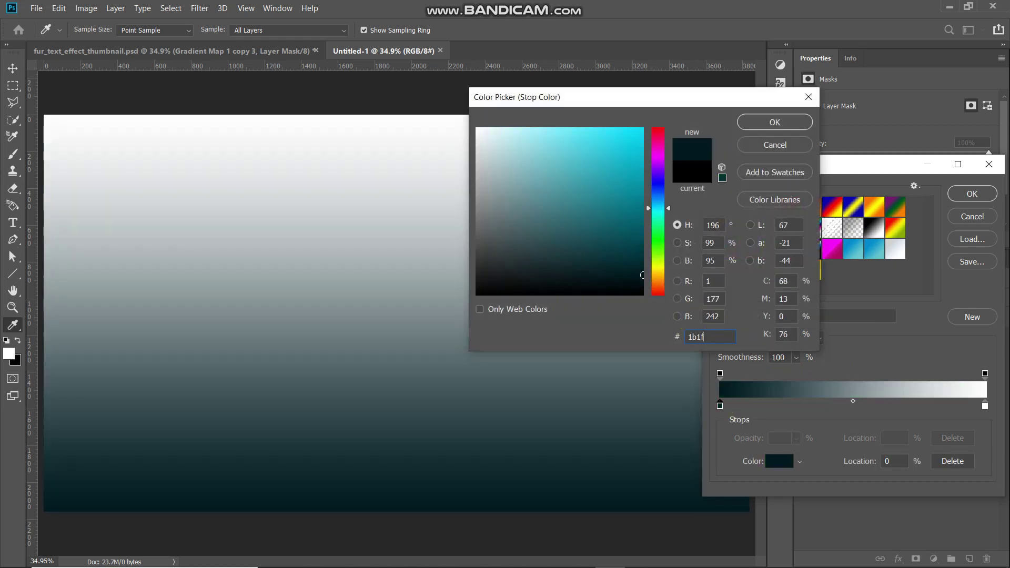
{"action": "key", "text": "Return"}
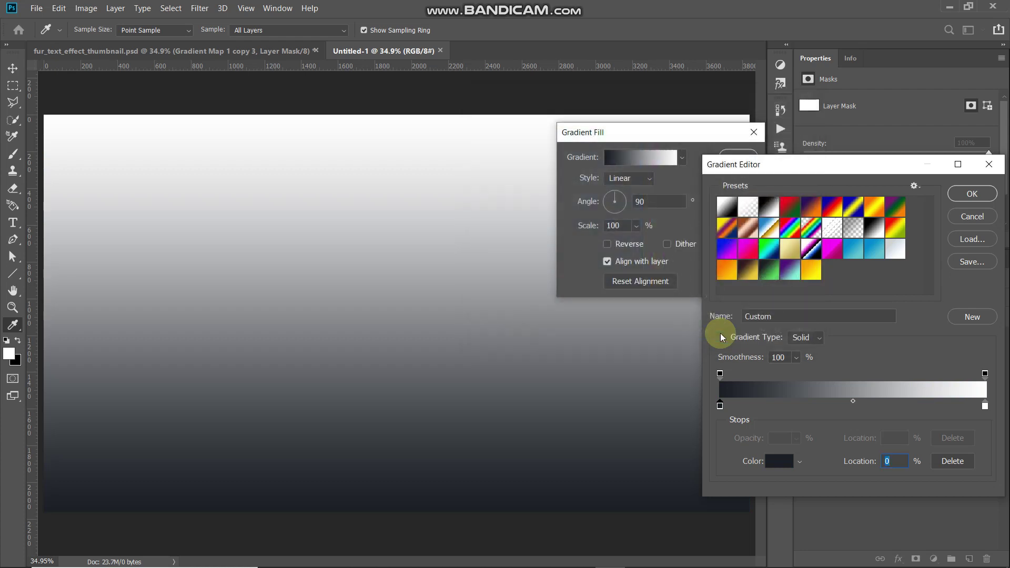
{"action": "double_click", "coordinate": [985, 407]}
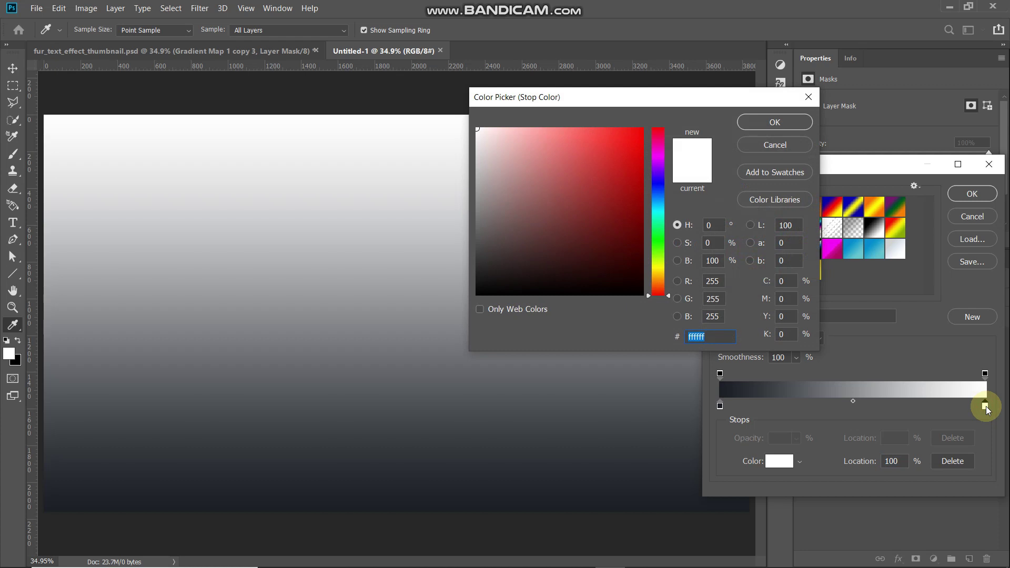
{"action": "type", "text": "eebaef"}
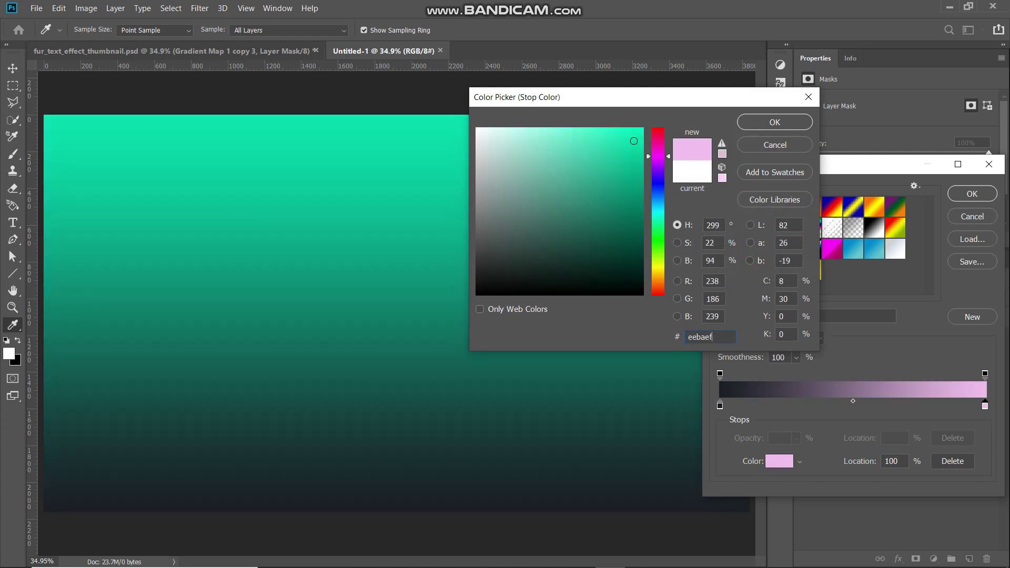
{"action": "left_click", "coordinate": [766, 133]}
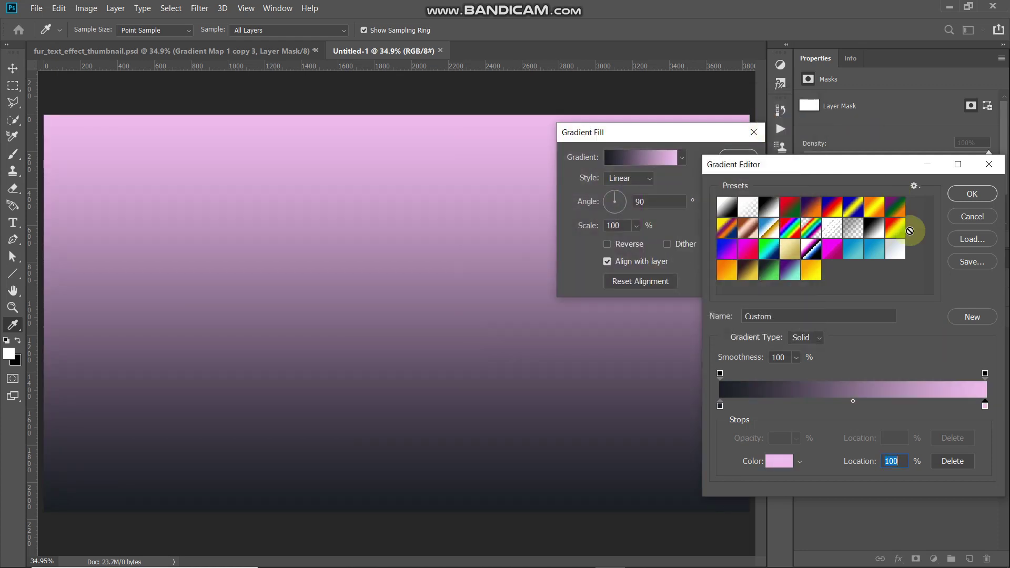
{"action": "left_click", "coordinate": [968, 196]}
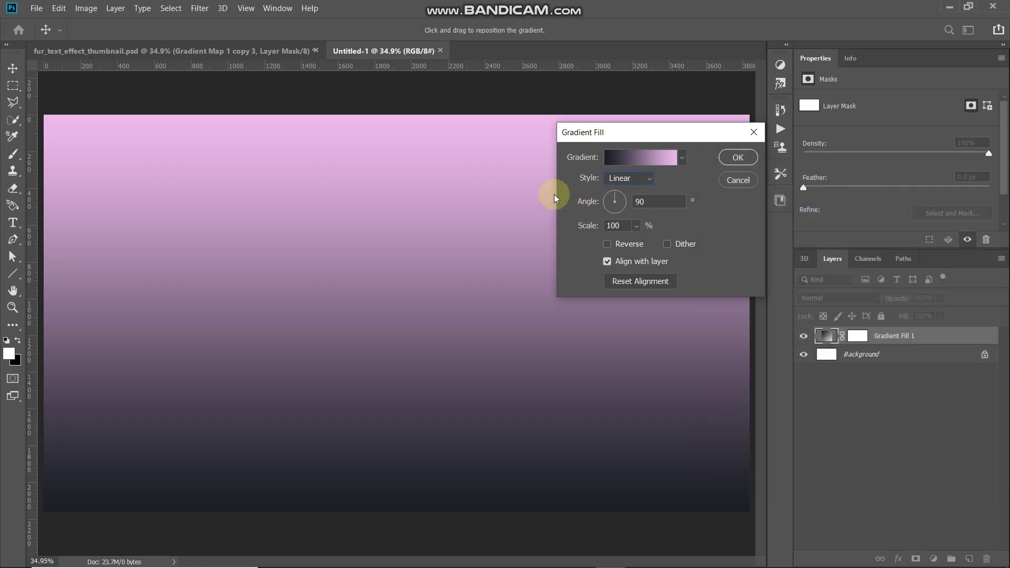
Make the gradient fill Radial at 300% scale, reversed, and apply it.
{"action": "left_click", "coordinate": [630, 178]}
{"action": "left_click", "coordinate": [618, 203]}
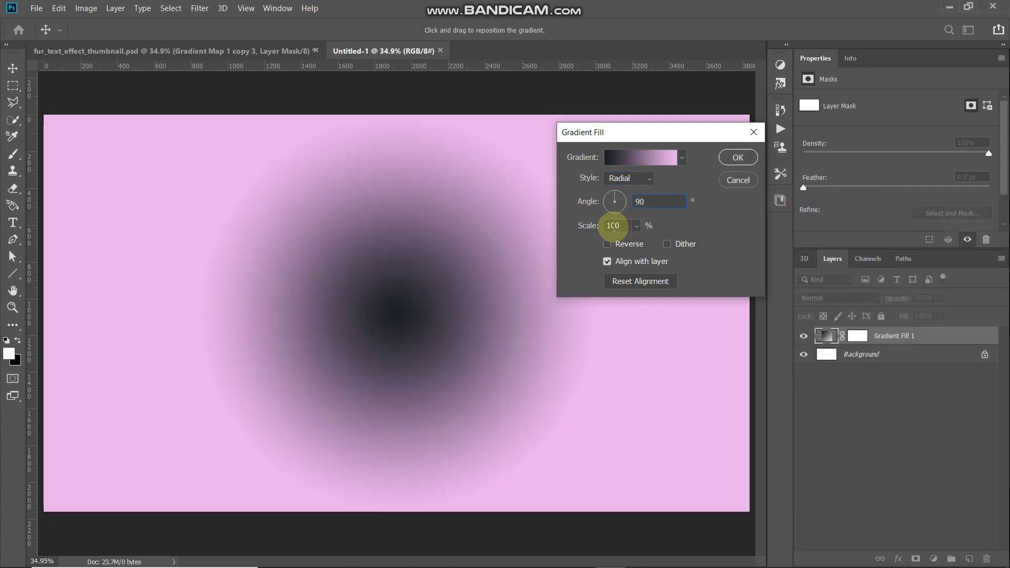
{"action": "double_click", "coordinate": [614, 225]}
{"action": "type", "text": "300"}
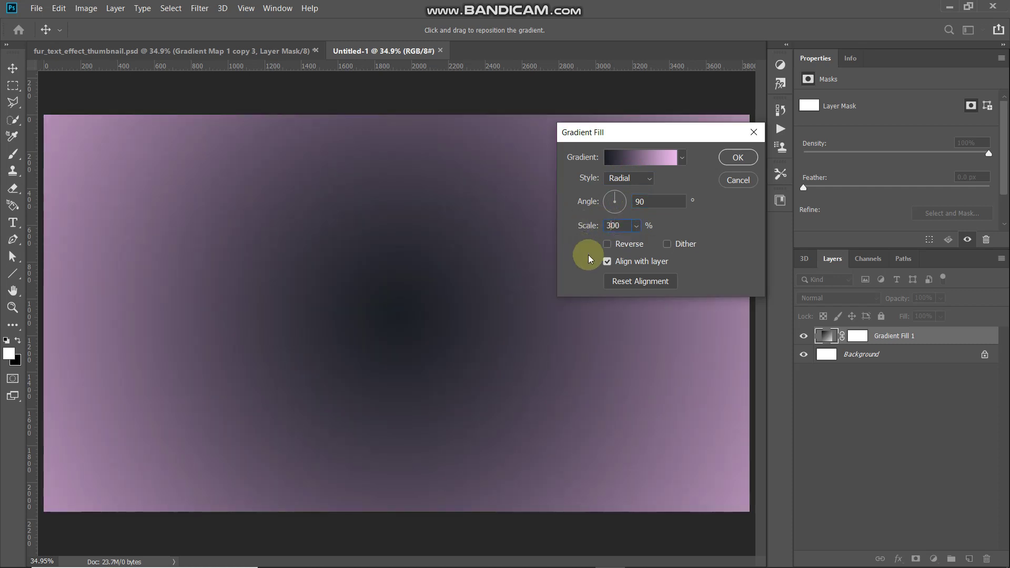
{"action": "left_click", "coordinate": [618, 245]}
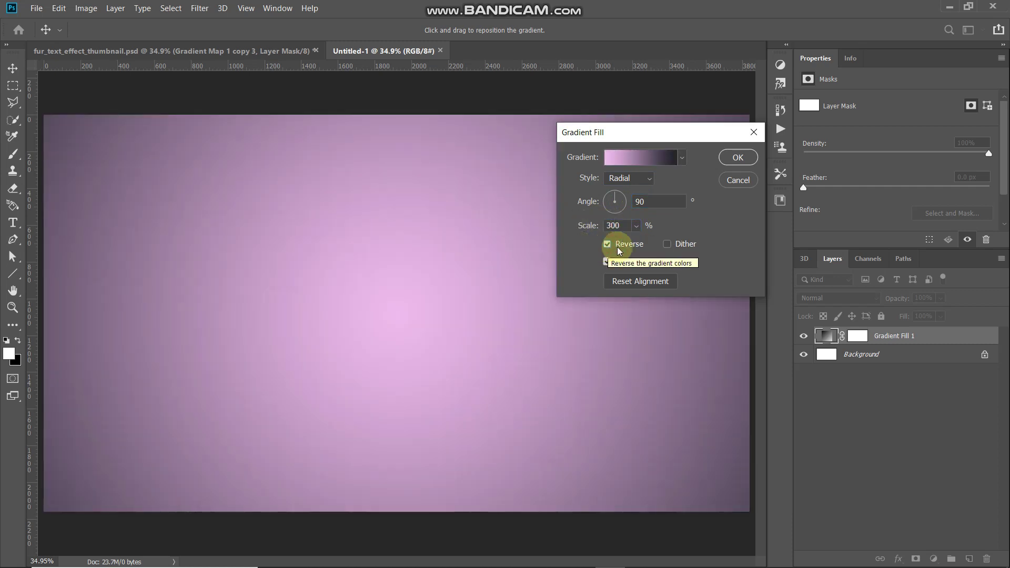
{"action": "left_click", "coordinate": [737, 157]}
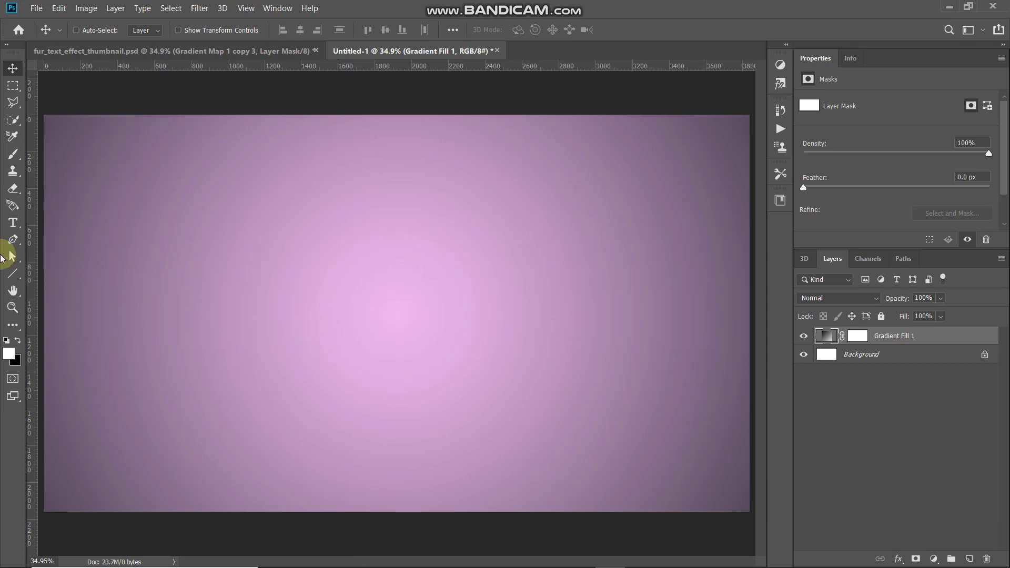
Select the Horizontal Type Tool with The Bold Font.
{"action": "left_click", "coordinate": [13, 222]}
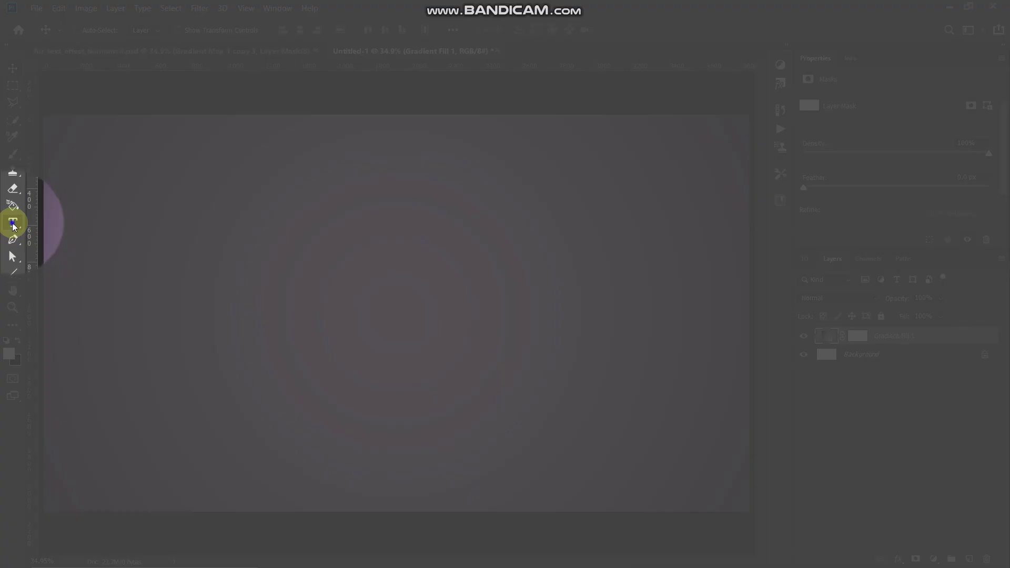
{"action": "left_click", "coordinate": [64, 221]}
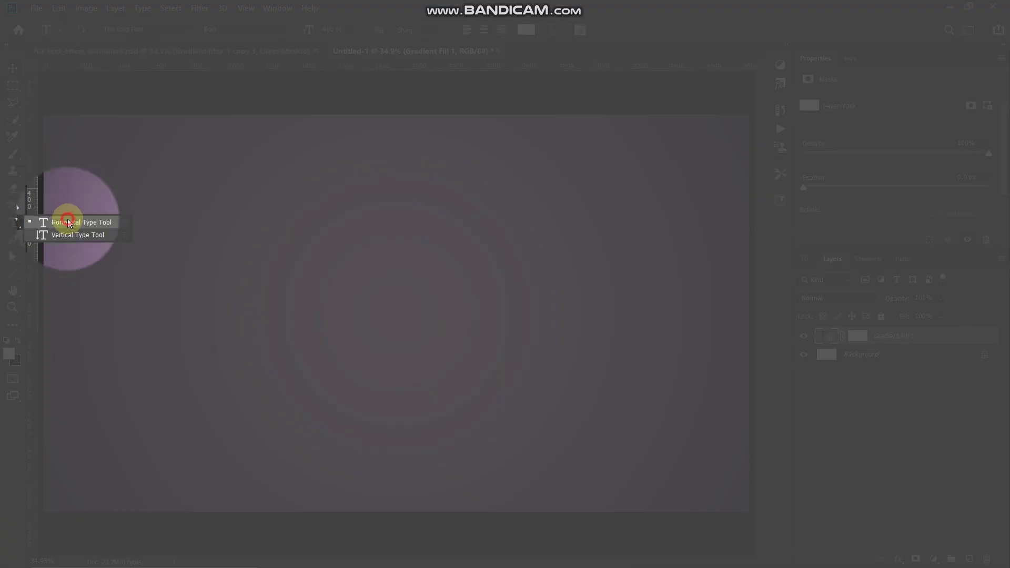
{"action": "left_click", "coordinate": [191, 30]}
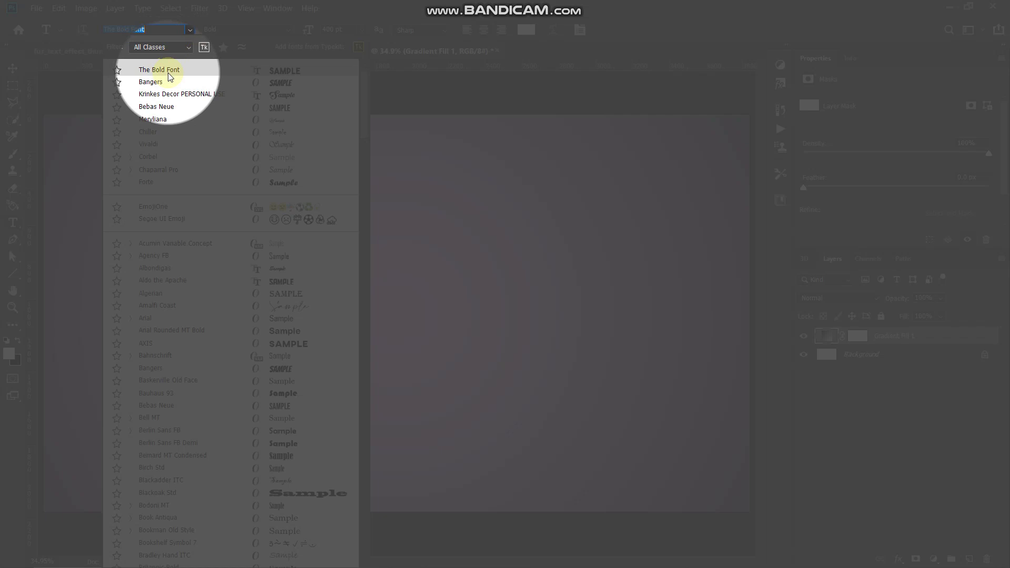
{"action": "left_click", "coordinate": [170, 77]}
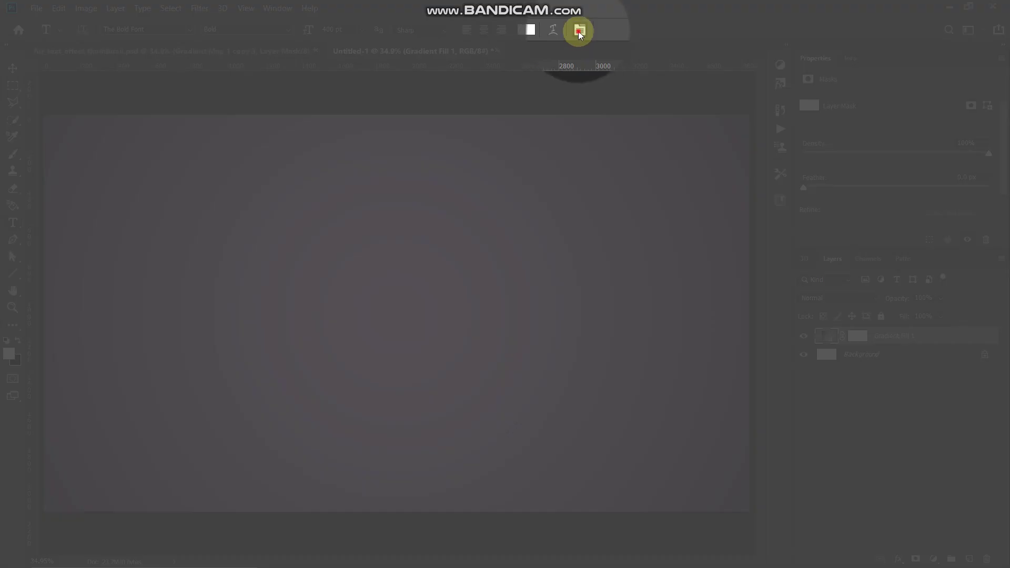
Set character tracking to 20 and the text colour to white.
{"action": "left_click", "coordinate": [580, 31]}
{"action": "left_click", "coordinate": [625, 109]}
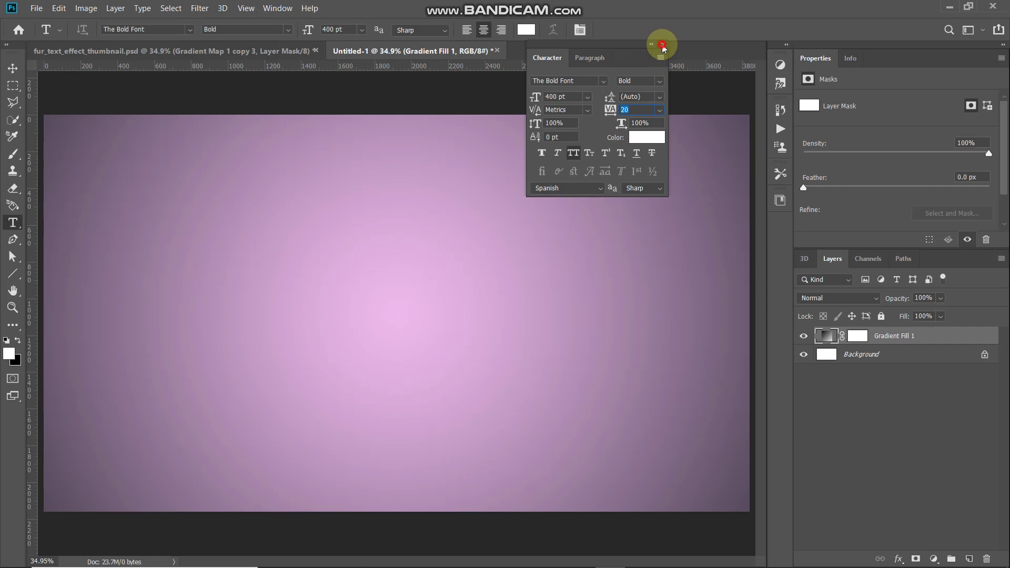
{"action": "left_click", "coordinate": [663, 44]}
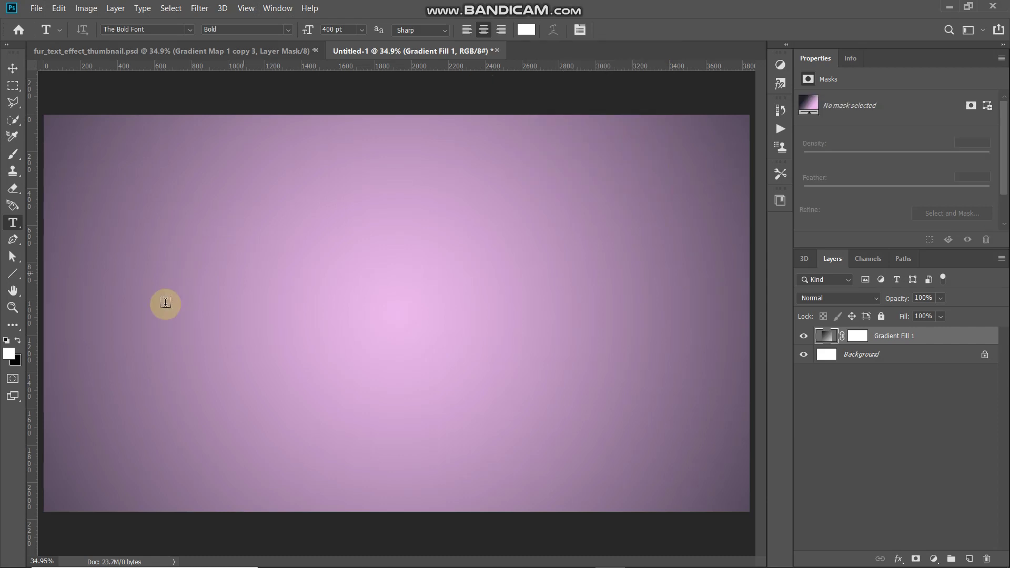
{"action": "left_click", "coordinate": [9, 354]}
{"action": "left_click", "coordinate": [775, 122]}
{"action": "key", "text": "t"}
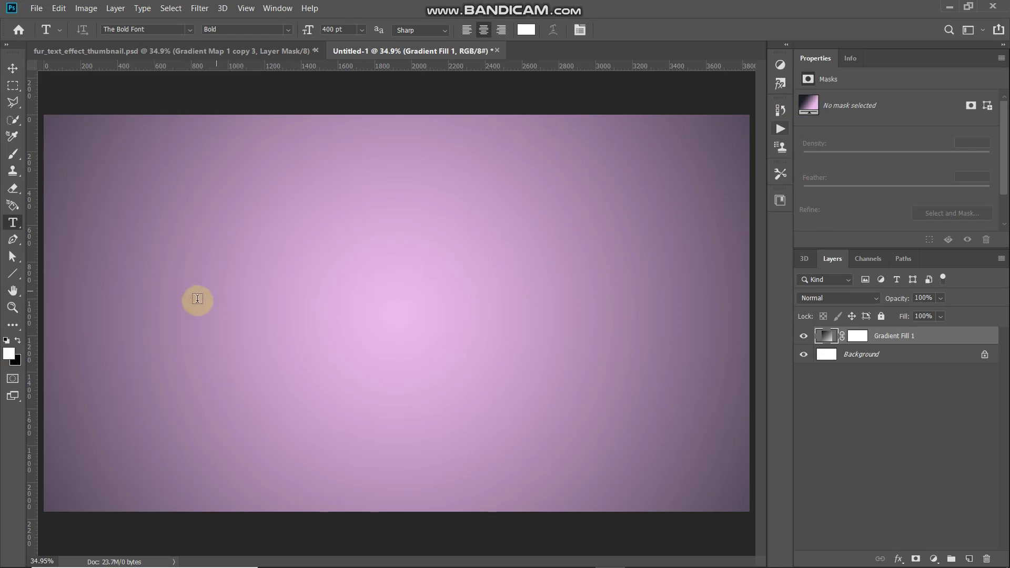
Type 'FUR' on the canvas and commit the text.
{"action": "left_click", "coordinate": [197, 314]}
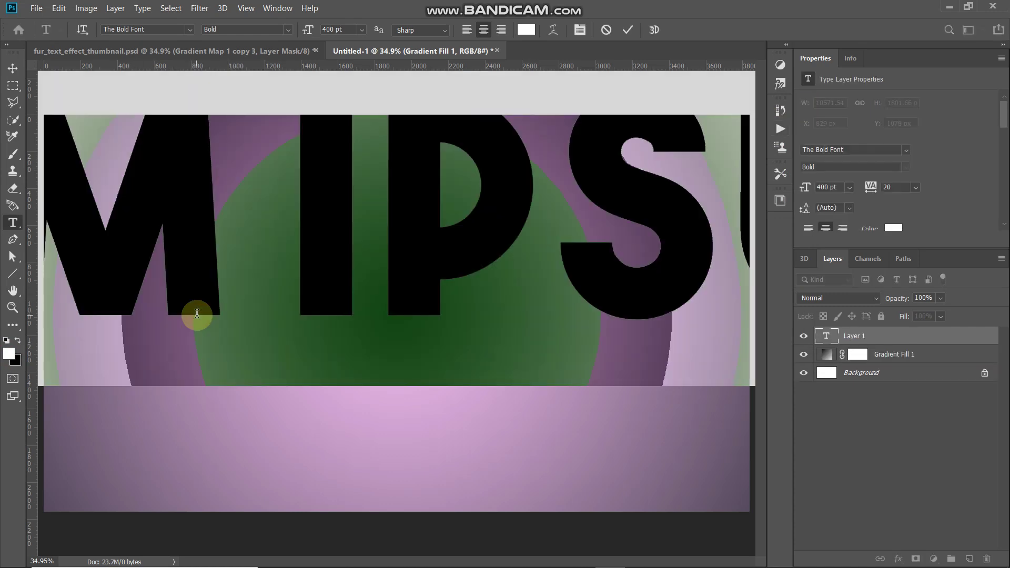
{"action": "type", "text": "FUR"}
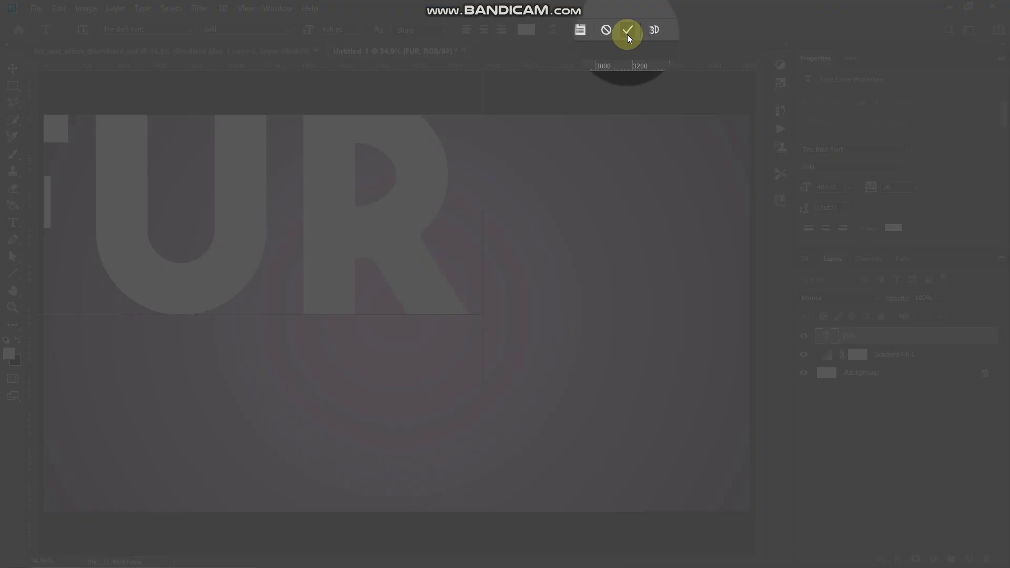
{"action": "left_click", "coordinate": [627, 34]}
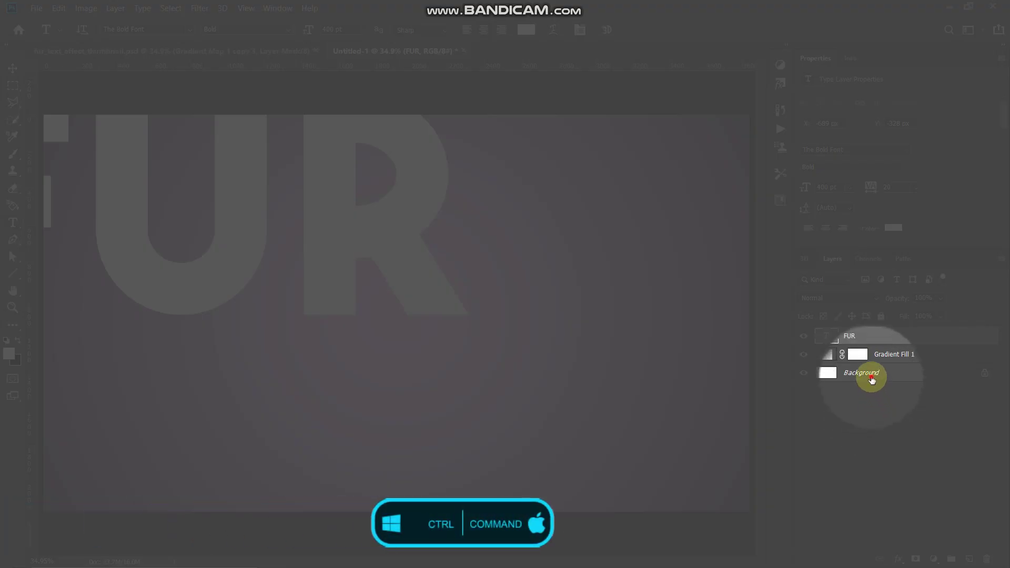
Select all layers and align their horizontal and vertical centres with the Move tool.
{"action": "left_click", "coordinate": [871, 376], "text": "ctrl"}
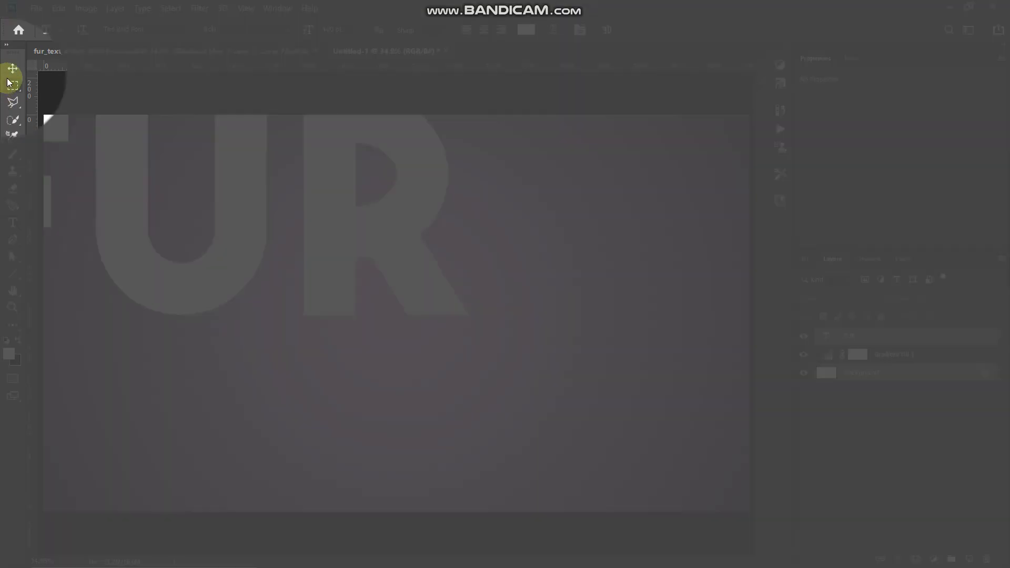
{"action": "left_click", "coordinate": [12, 68]}
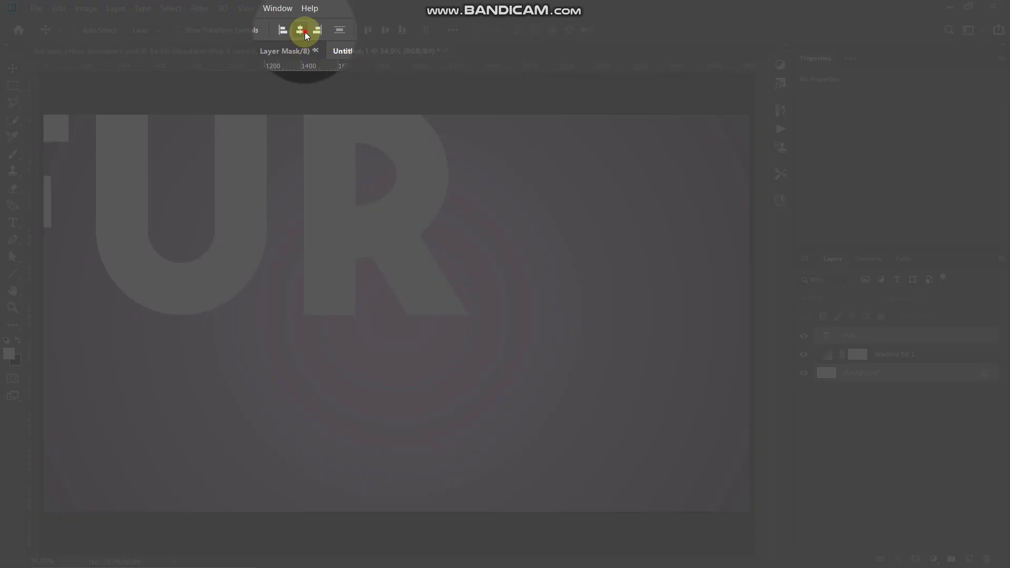
{"action": "left_click", "coordinate": [304, 31]}
{"action": "left_click", "coordinate": [385, 29]}
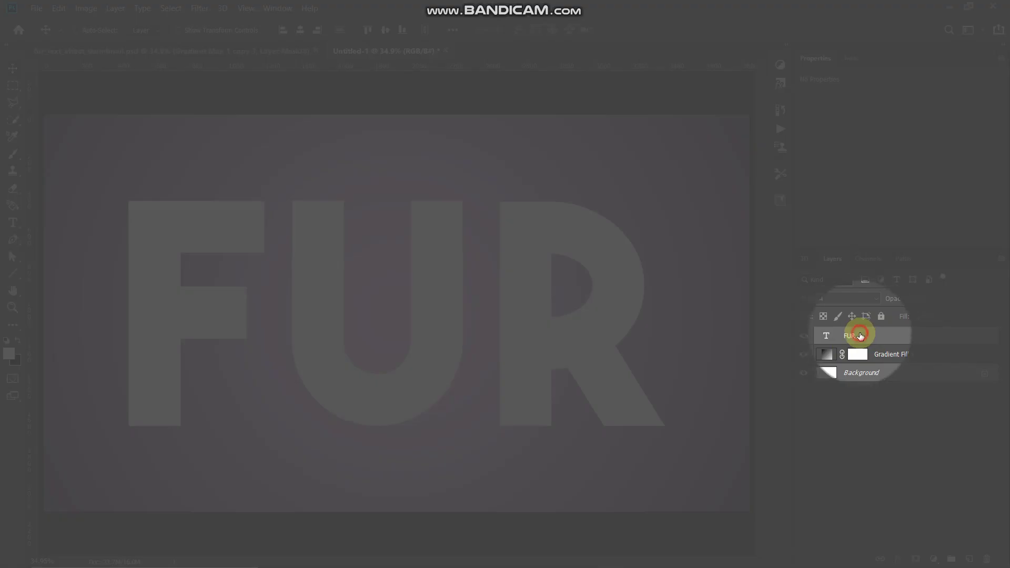
Create a work path from the FUR text layer and add empty Layer 1 above it.
{"action": "left_click", "coordinate": [860, 336]}
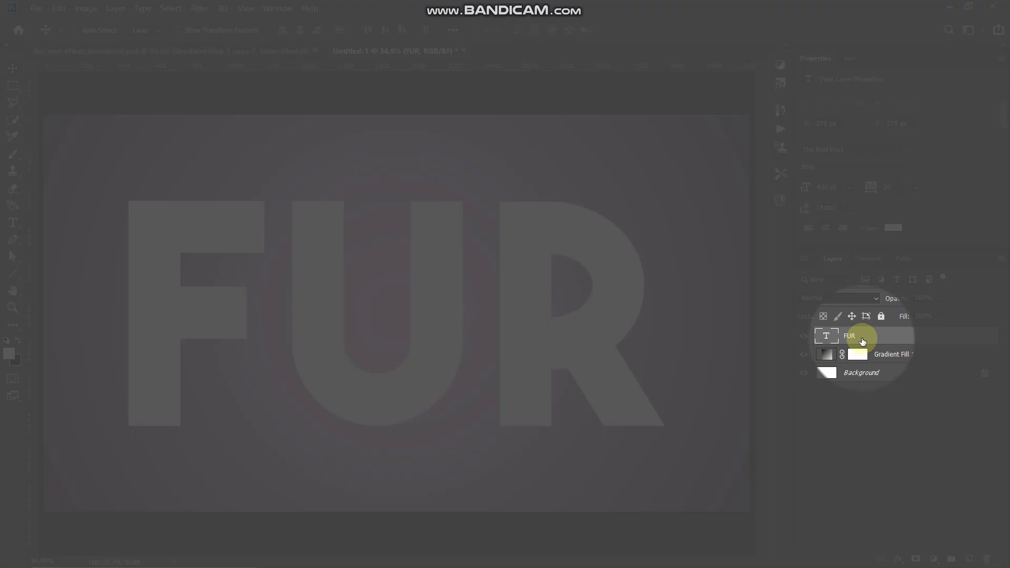
{"action": "right_click", "coordinate": [861, 339]}
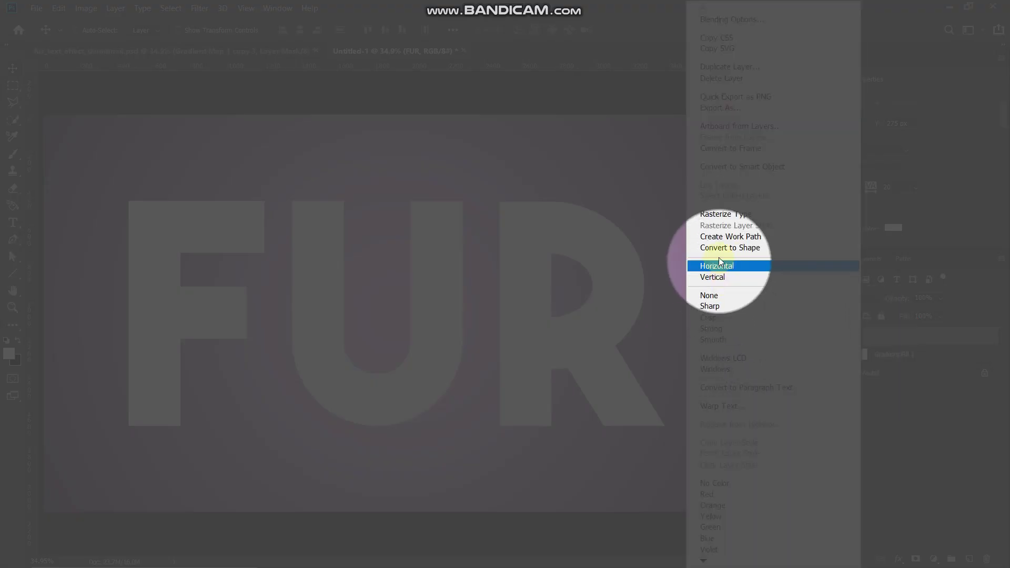
{"action": "left_click", "coordinate": [721, 238]}
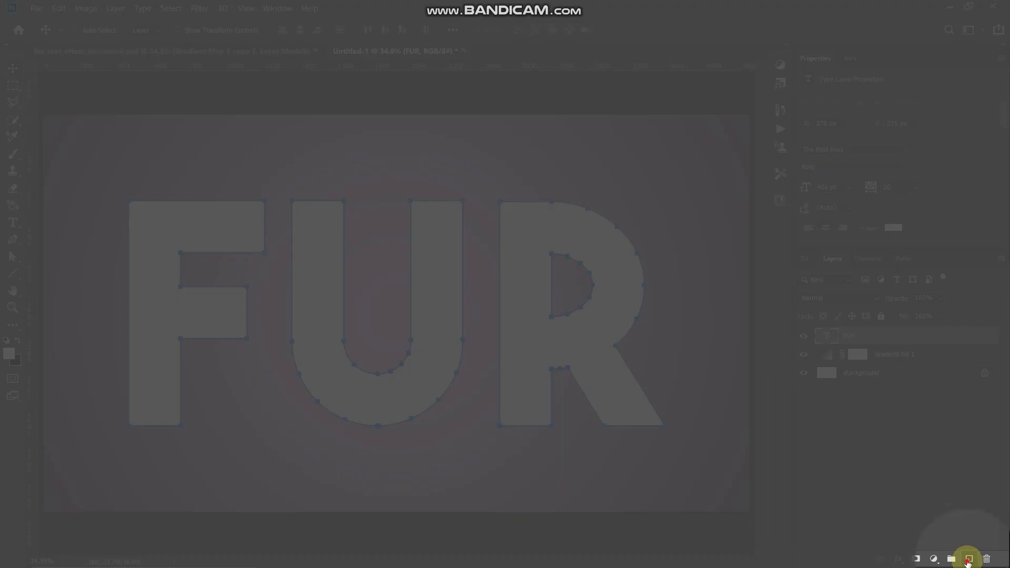
{"action": "left_click", "coordinate": [969, 560]}
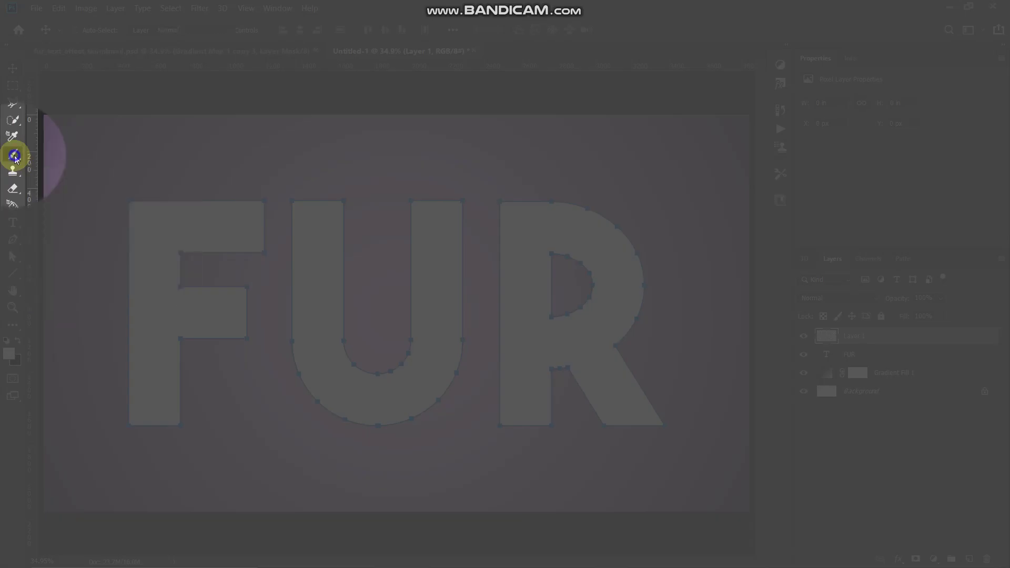
Choose the Brush tool with the FUR Brush - Tutorial preset at 175 px.
{"action": "right_click", "coordinate": [13, 155]}
{"action": "left_click", "coordinate": [43, 155]}
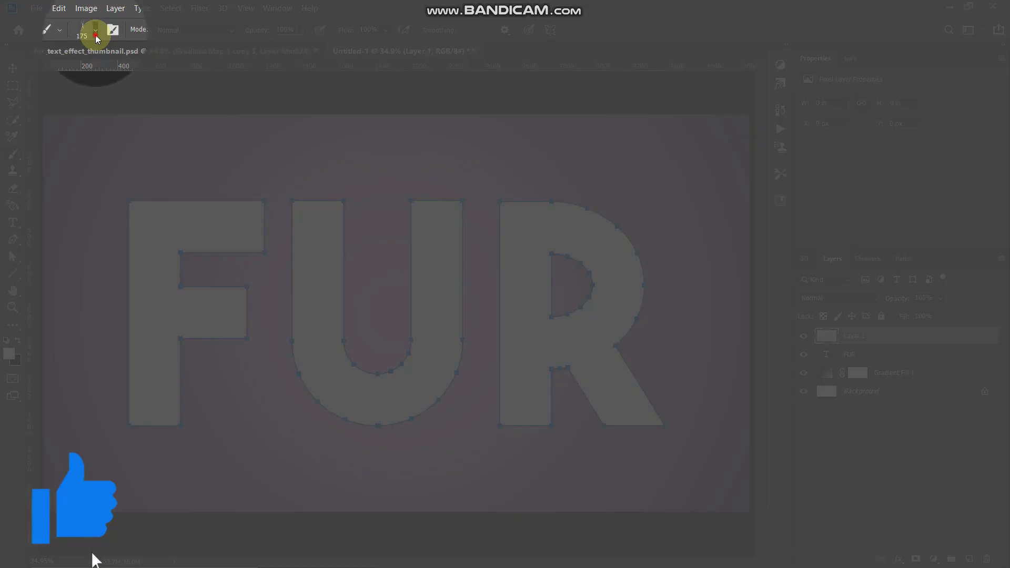
{"action": "left_click", "coordinate": [96, 35]}
{"action": "left_click", "coordinate": [76, 222]}
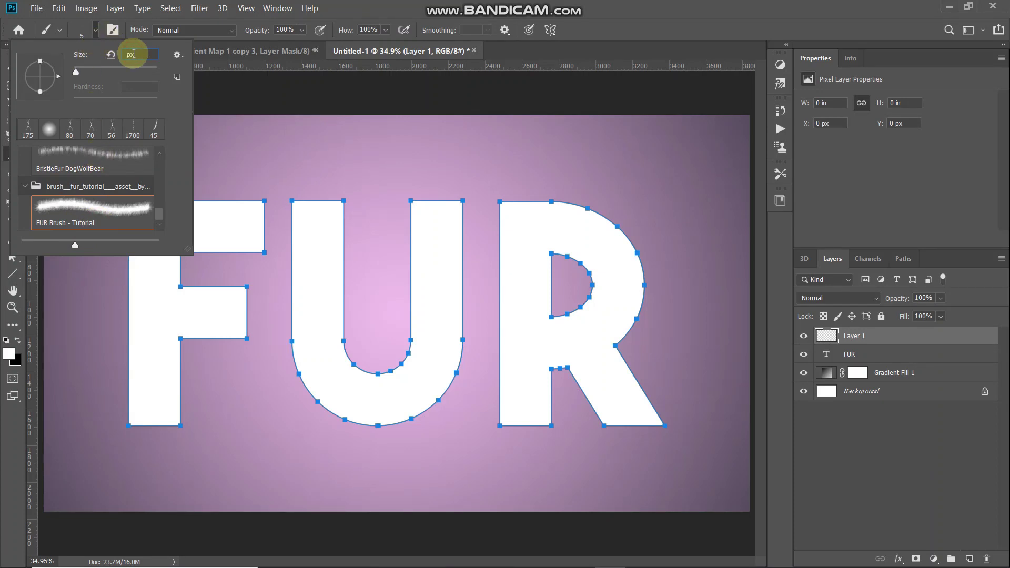
{"action": "type", "text": "5"}
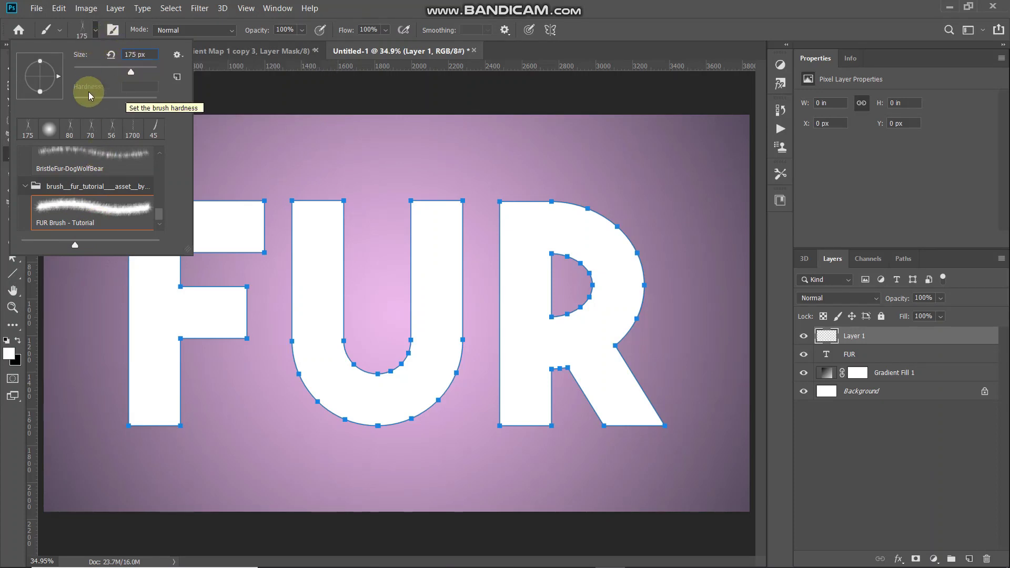
{"action": "left_click", "coordinate": [95, 32]}
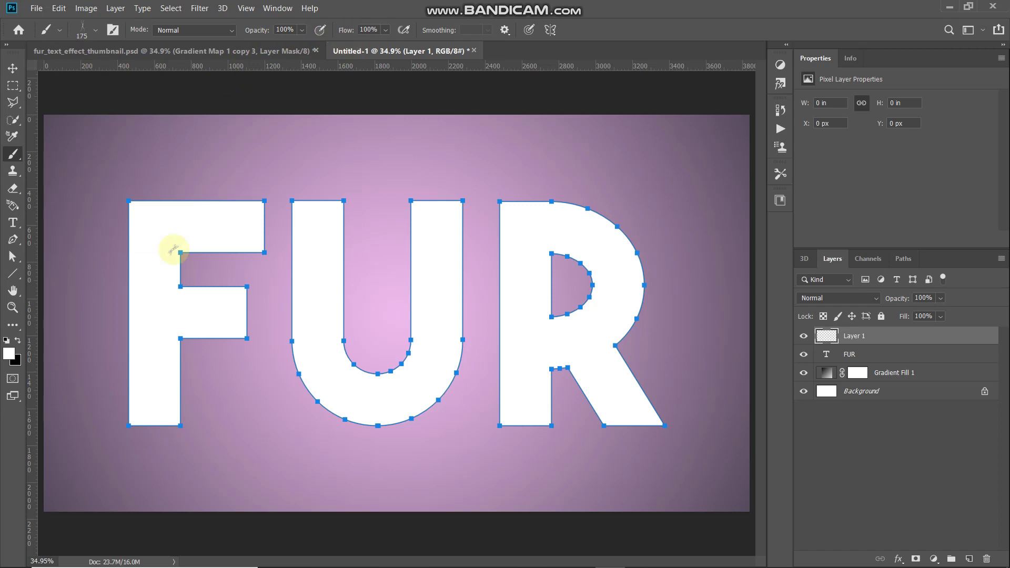
Set the foreground colour to white and select the Pen tool.
{"action": "left_click", "coordinate": [11, 355]}
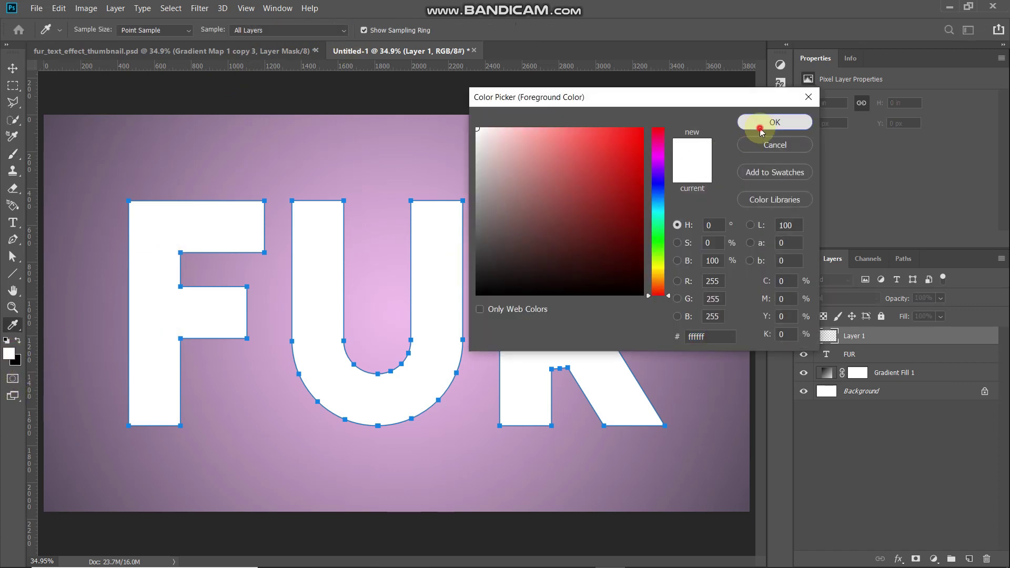
{"action": "left_click", "coordinate": [761, 129]}
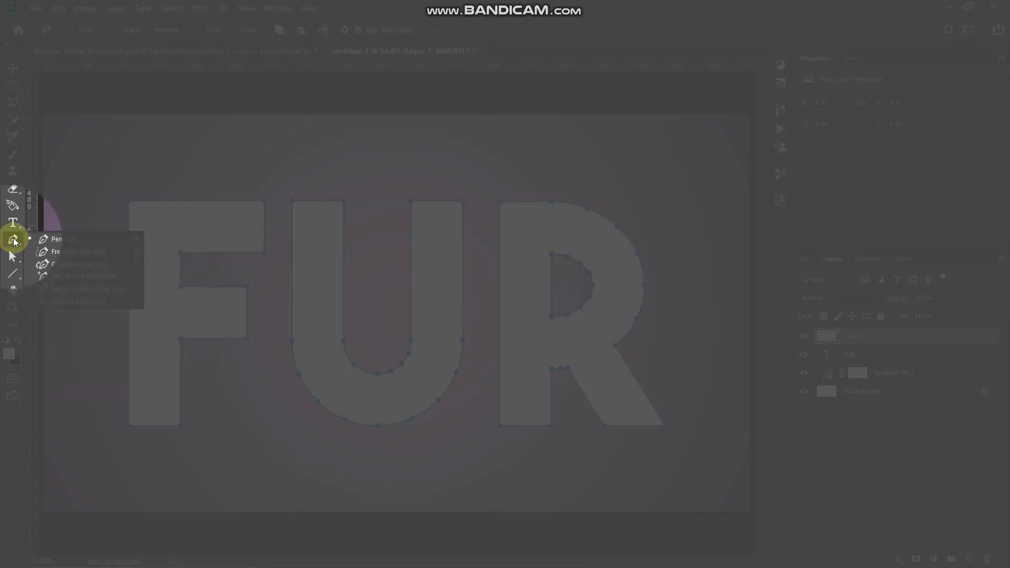
{"action": "left_click", "coordinate": [11, 240]}
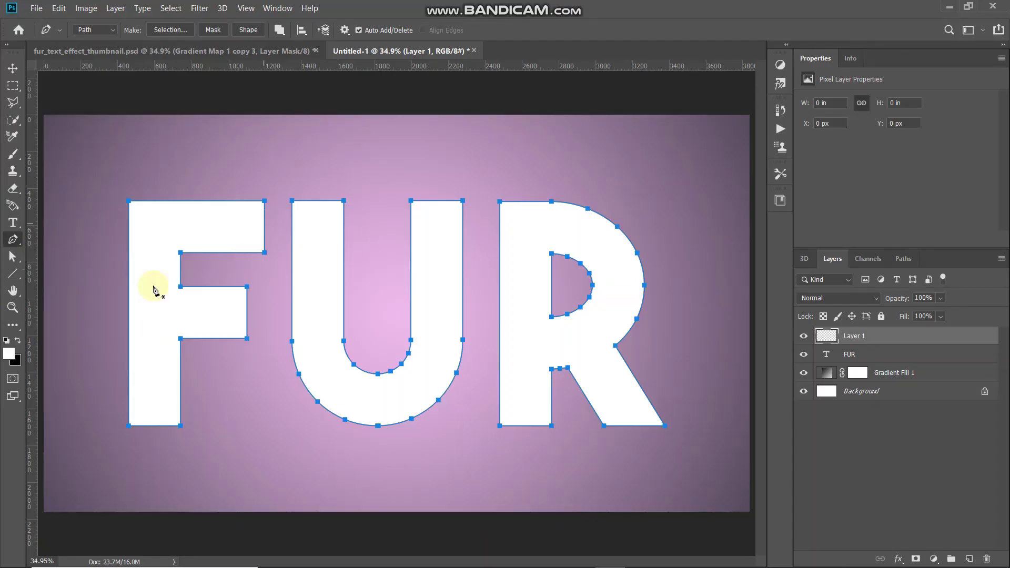
Stroke the FUR work path with the Brush, then hide the path.
{"action": "right_click", "coordinate": [218, 259]}
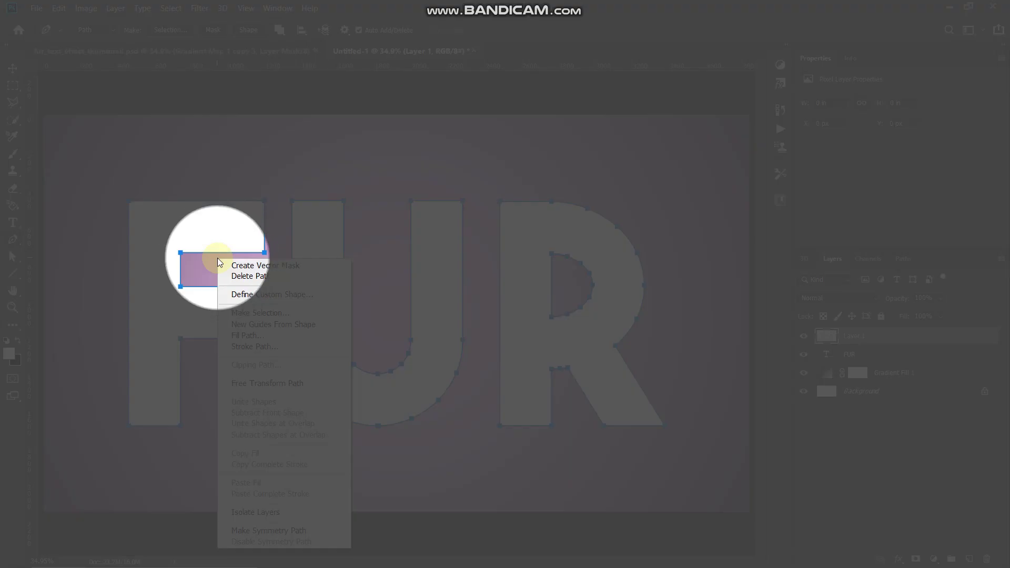
{"action": "left_click", "coordinate": [255, 347]}
{"action": "left_click", "coordinate": [300, 130]}
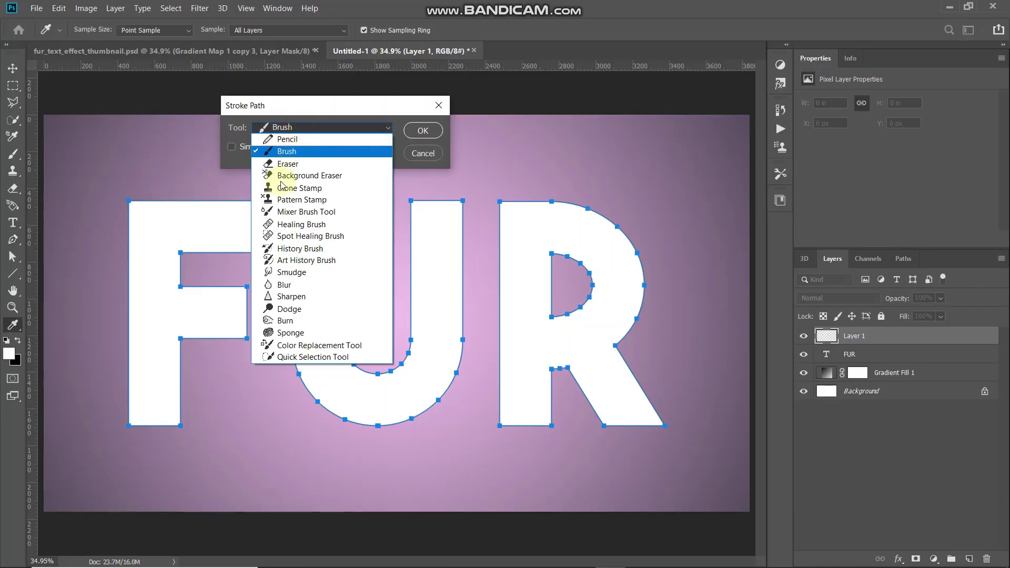
{"action": "left_click", "coordinate": [289, 142]}
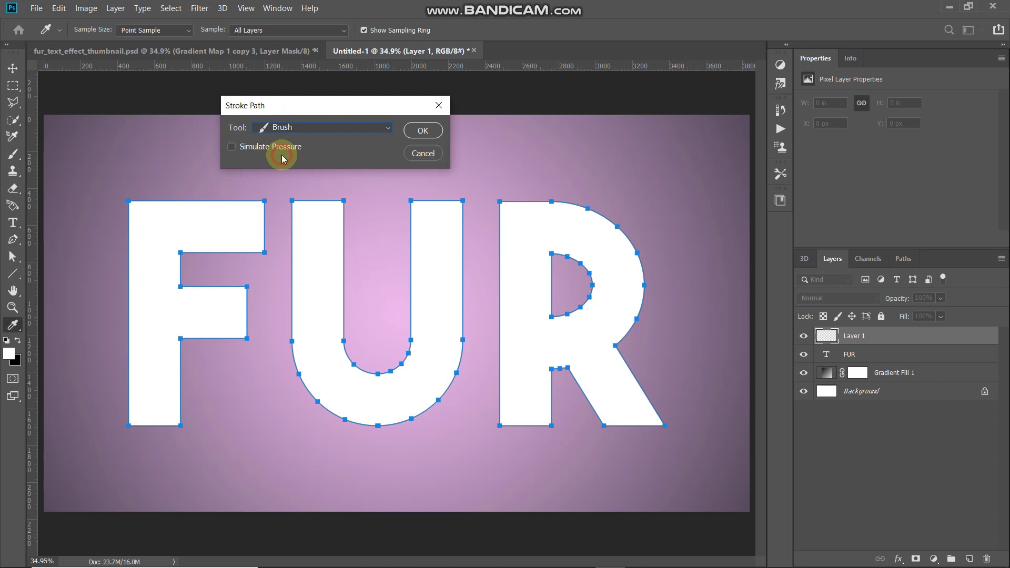
{"action": "left_click", "coordinate": [411, 135]}
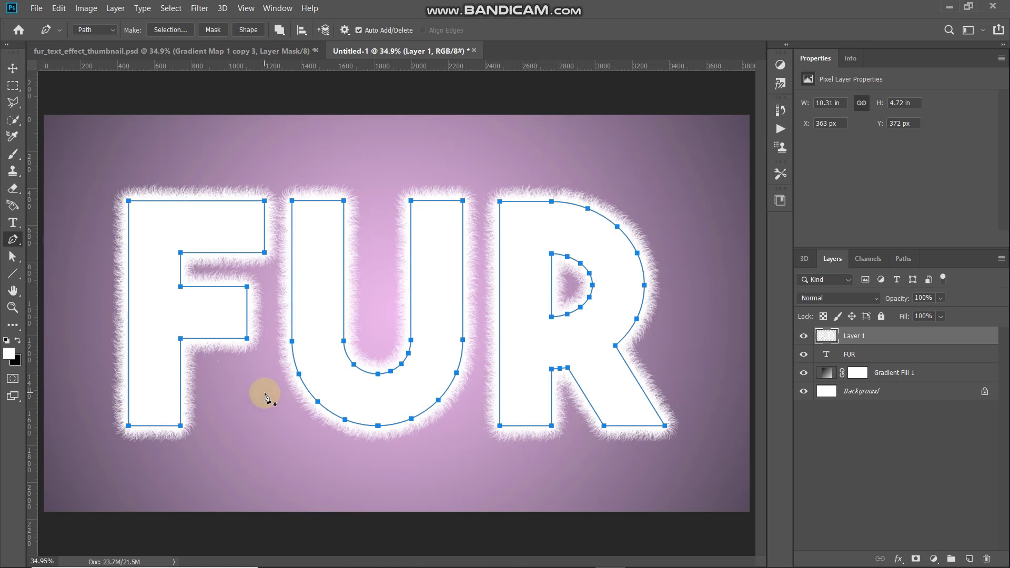
{"action": "key", "text": "Return"}
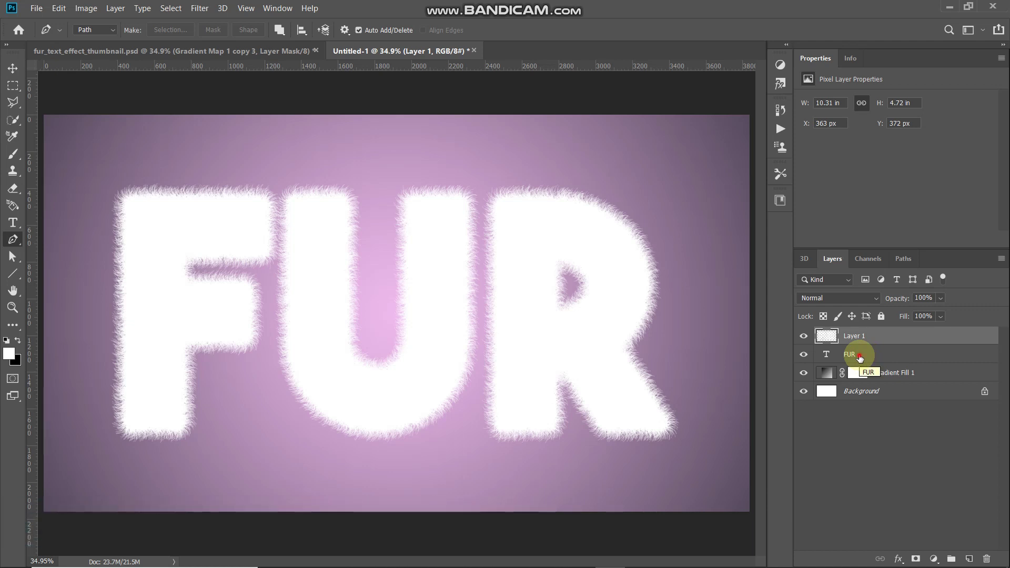
Select Layer 1 with the FUR text layer and group them with Ctrl+G.
{"action": "left_click", "coordinate": [859, 358], "text": "ctrl"}
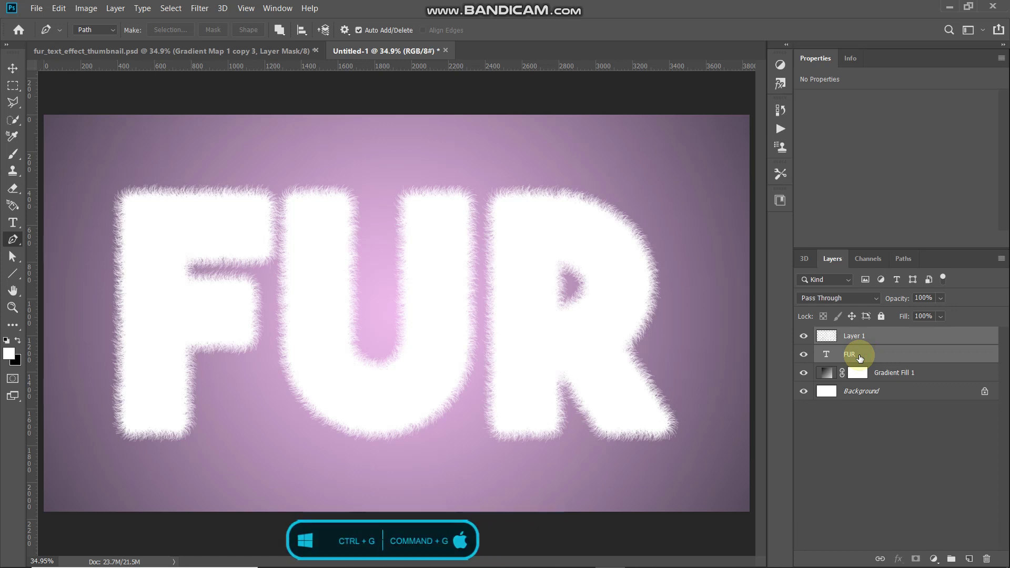
{"action": "key", "text": "ctrl+g"}
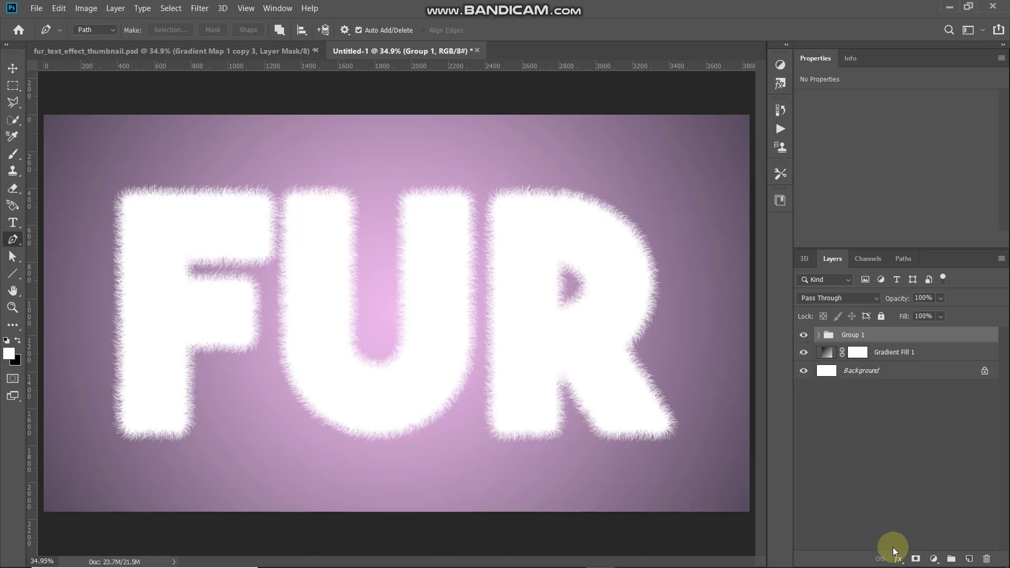
{"action": "left_click", "coordinate": [899, 559]}
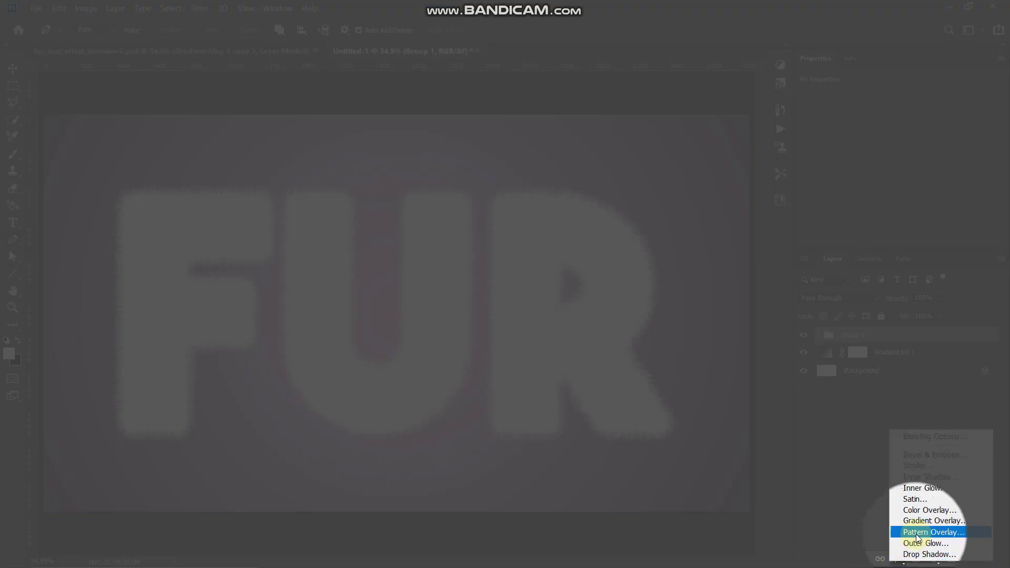
Add a Pattern Overlay of the Fur Tutorial pattern at 100% scale to Group 1.
{"action": "left_click", "coordinate": [916, 532]}
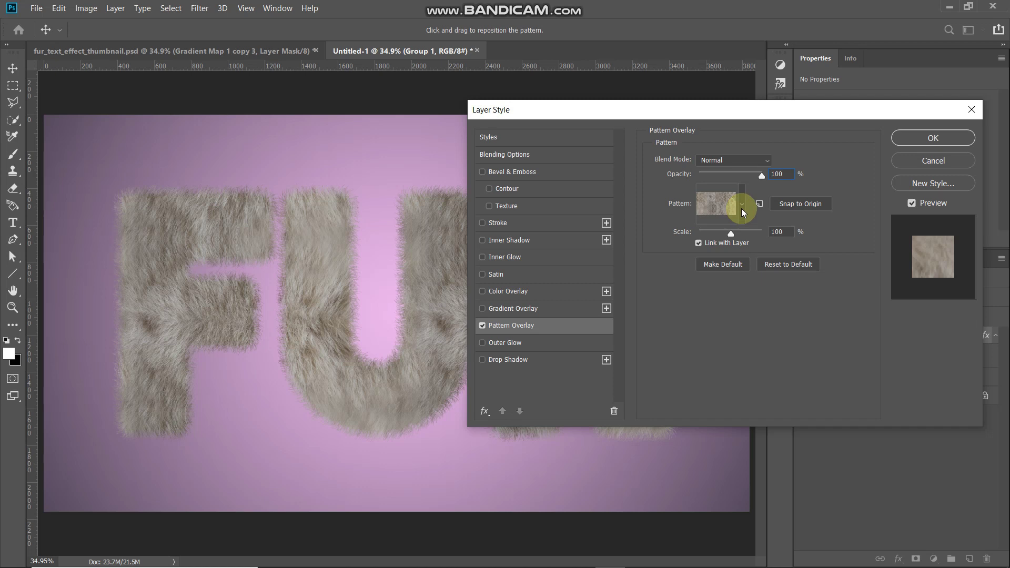
{"action": "left_click", "coordinate": [742, 206]}
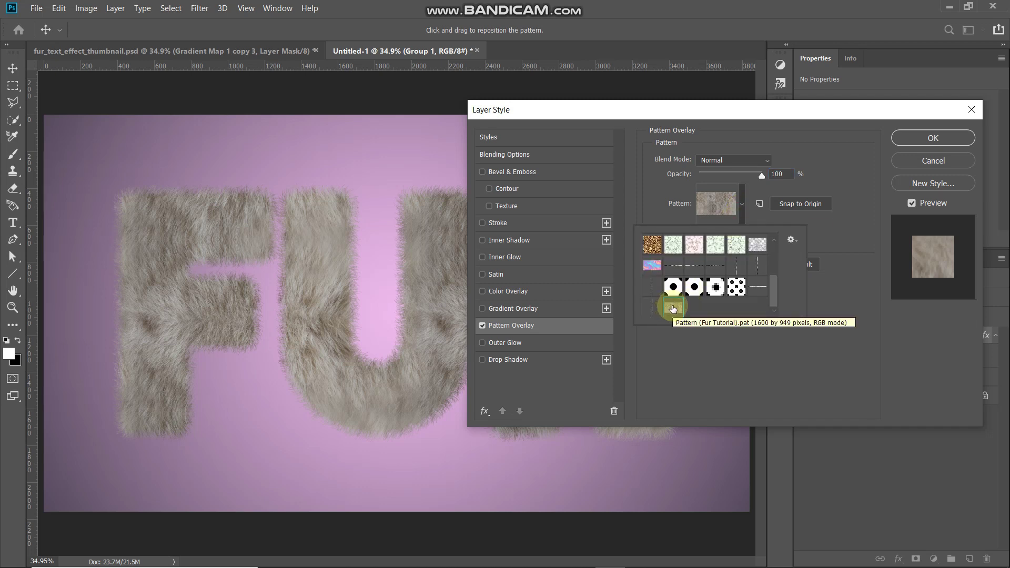
{"action": "double_click", "coordinate": [673, 309]}
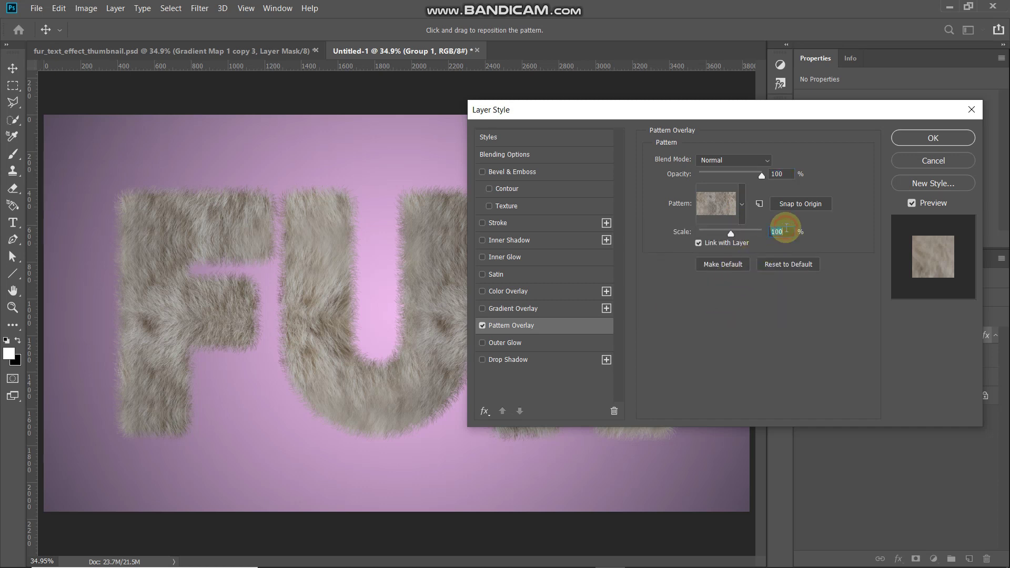
{"action": "left_click", "coordinate": [333, 288]}
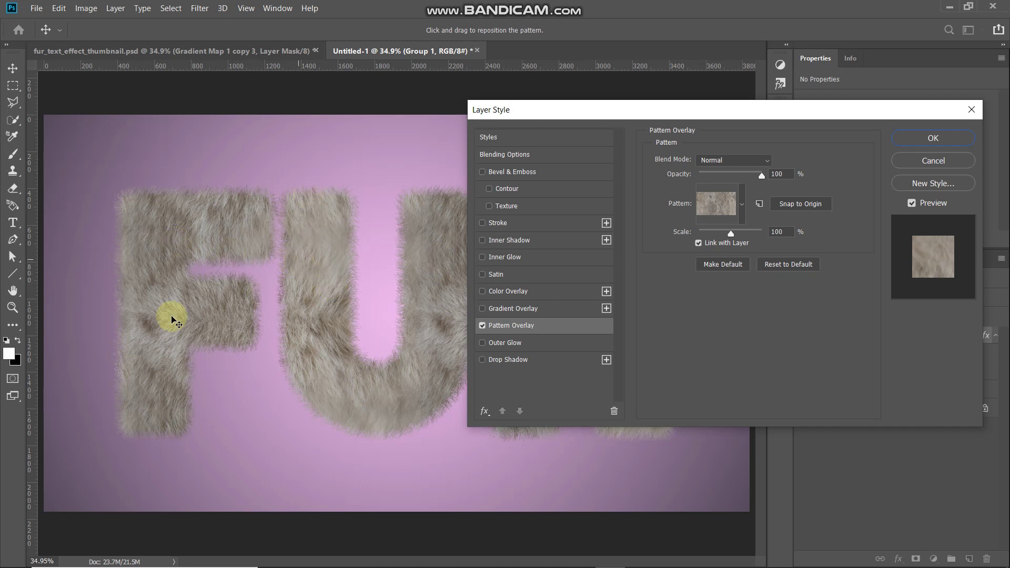
Add Bevel & Emboss with size 130 px, altitude 45 and the Cone gloss contour.
{"action": "left_click", "coordinate": [511, 171]}
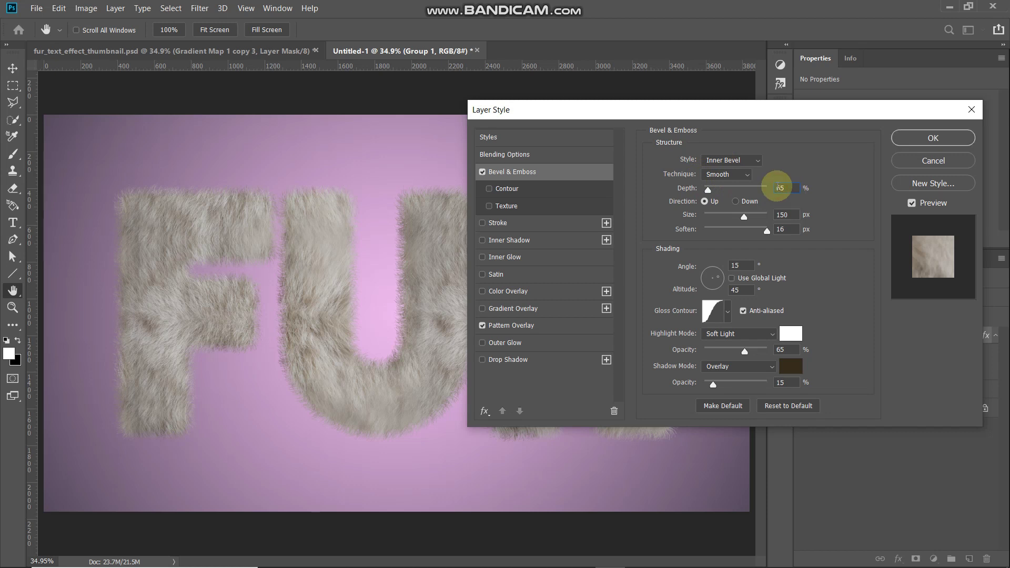
{"action": "left_click", "coordinate": [791, 216]}
{"action": "key", "text": "BackSpace"}
{"action": "key", "text": "BackSpace"}
{"action": "type", "text": "30"}
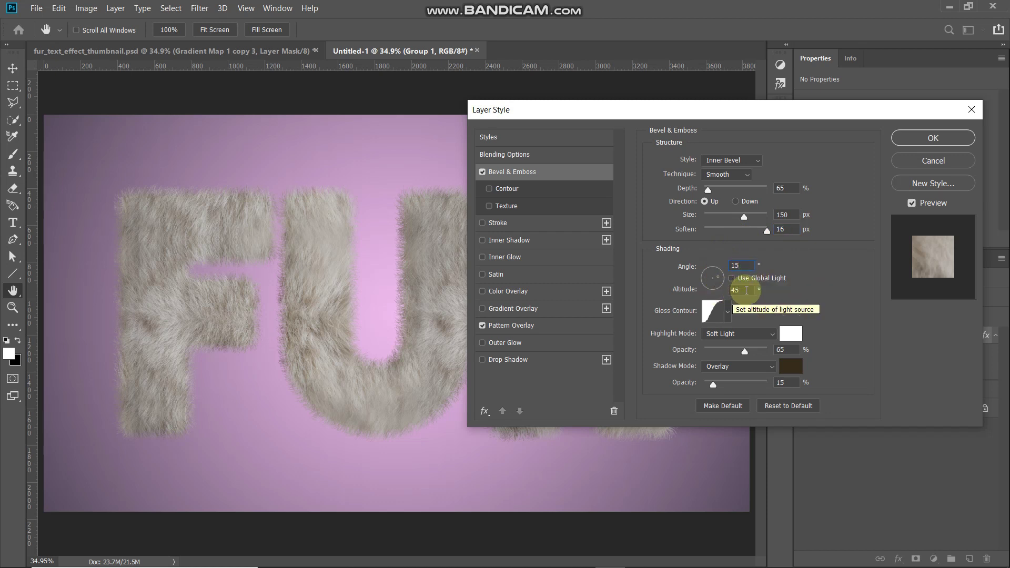
{"action": "left_click", "coordinate": [746, 290]}
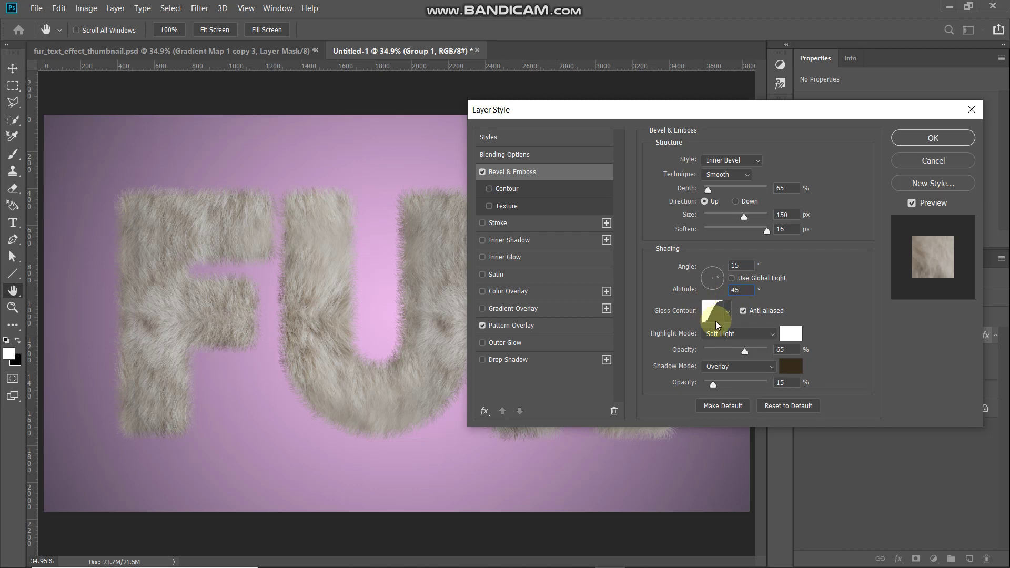
{"action": "left_click", "coordinate": [728, 313]}
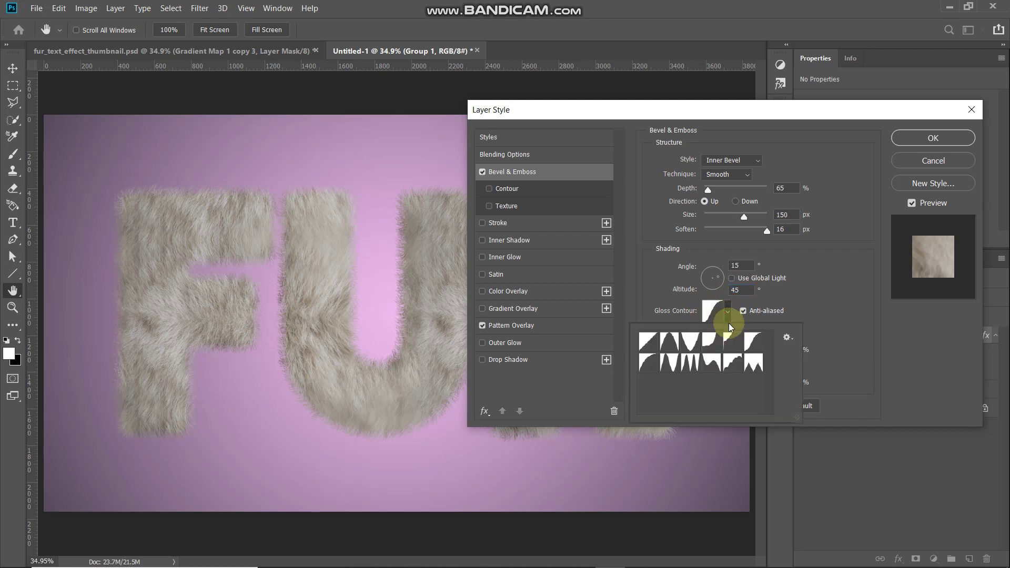
{"action": "left_click", "coordinate": [754, 343]}
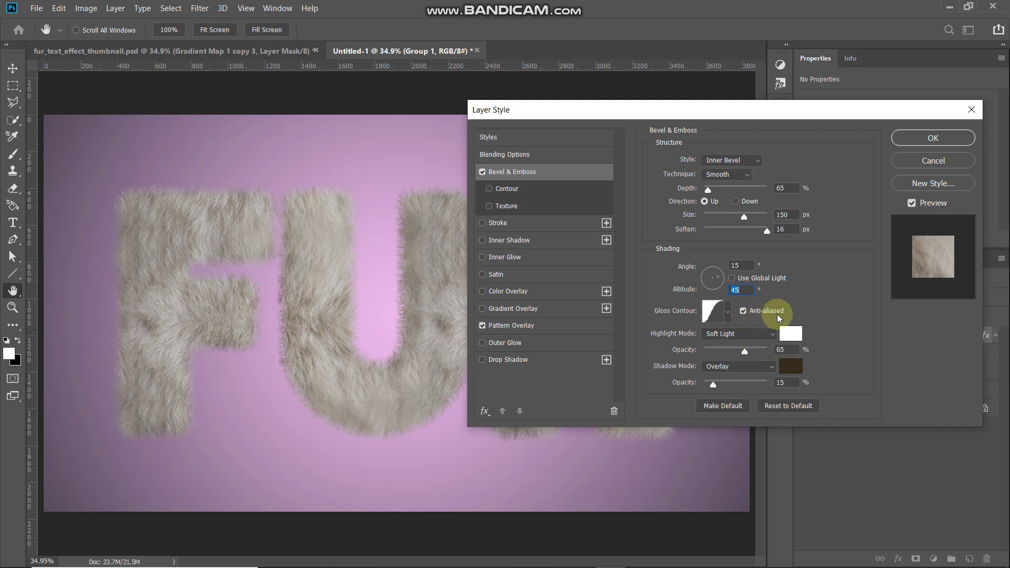
Set the highlight to white Soft Light 65% and the shadow to #362a1a Overlay 15%.
{"action": "left_click", "coordinate": [721, 337]}
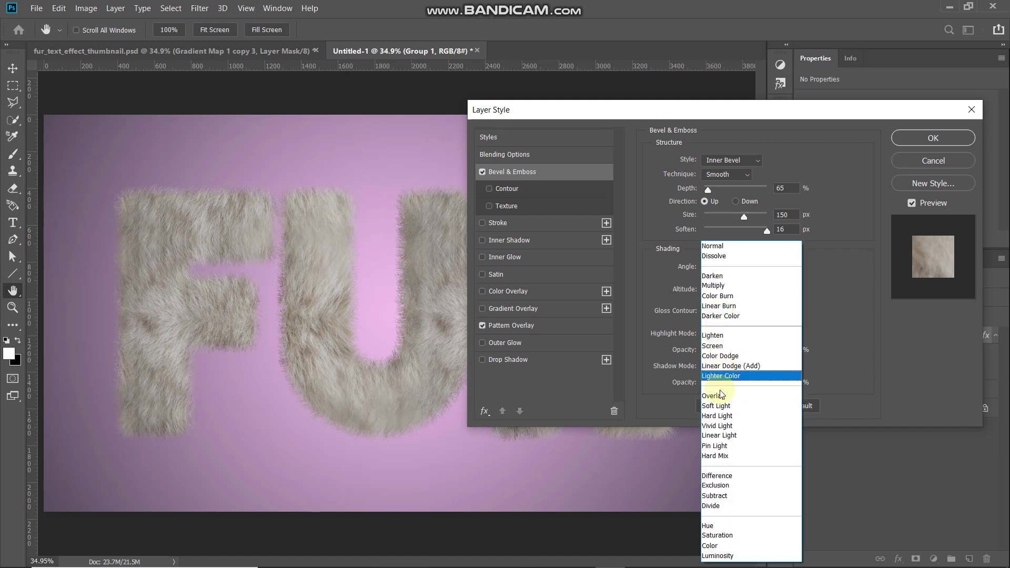
{"action": "left_click", "coordinate": [721, 345]}
{"action": "left_click", "coordinate": [788, 335]}
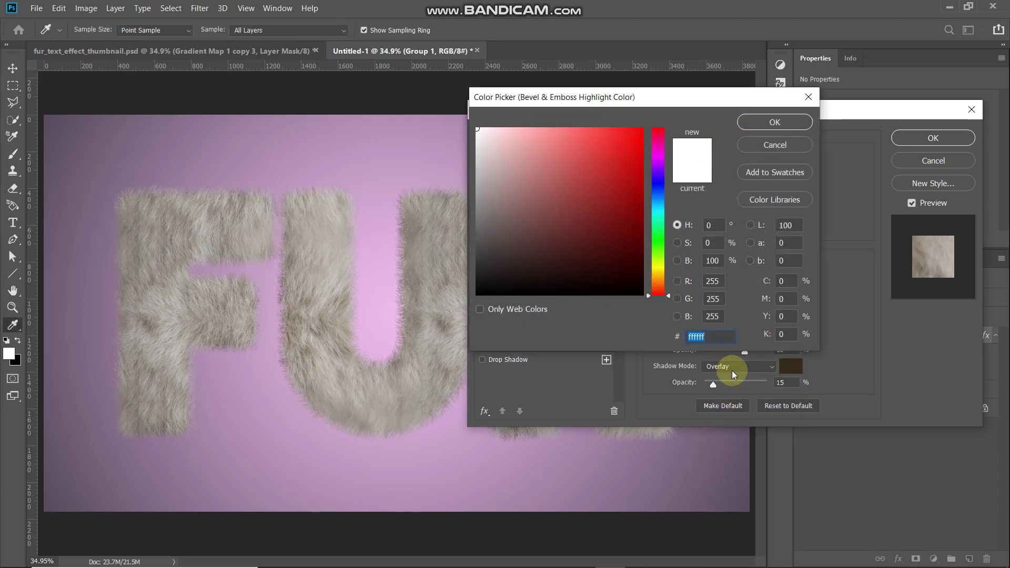
{"action": "left_click", "coordinate": [740, 123]}
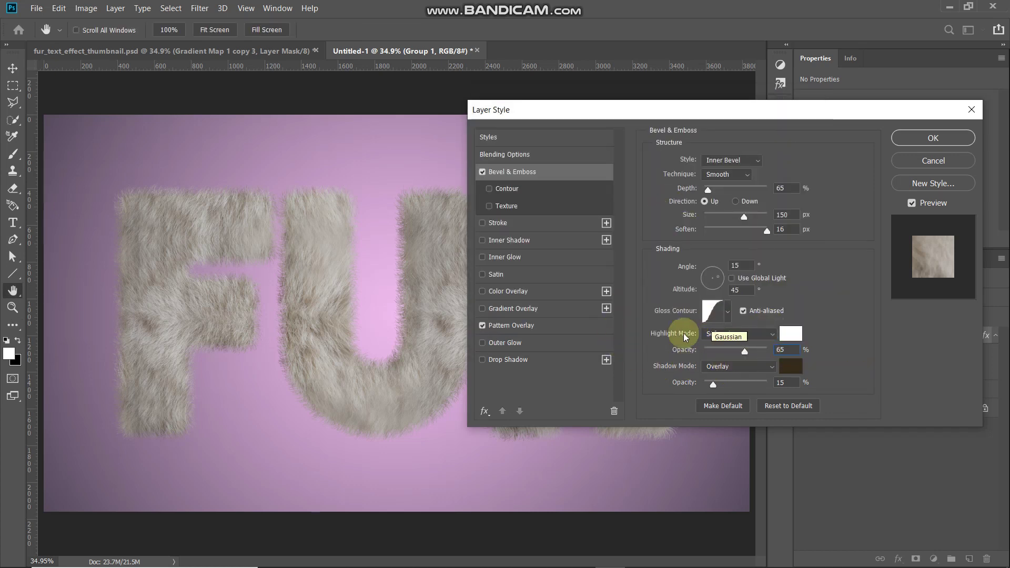
{"action": "left_click", "coordinate": [723, 371]}
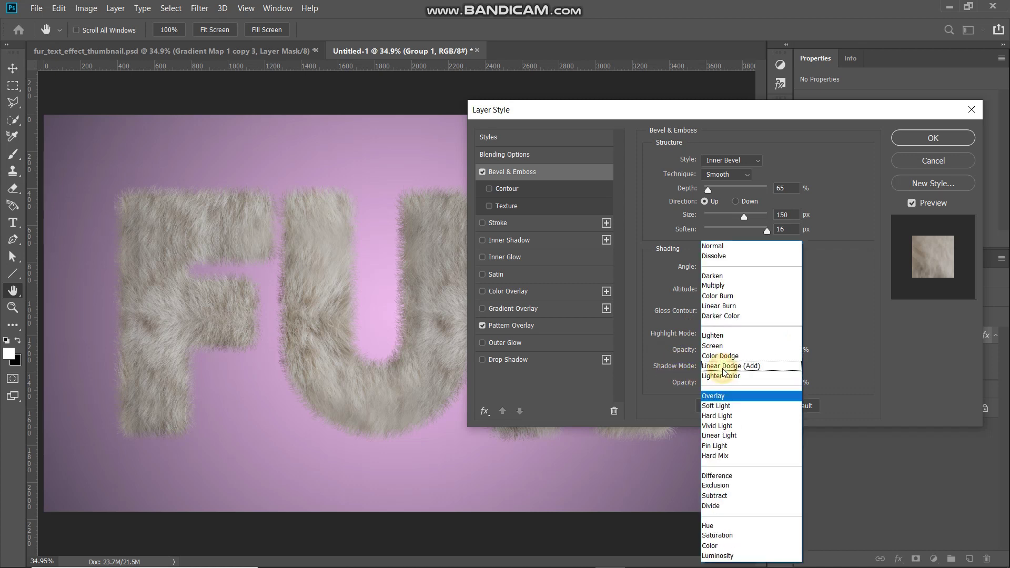
{"action": "left_click", "coordinate": [725, 390]}
{"action": "left_click", "coordinate": [793, 375]}
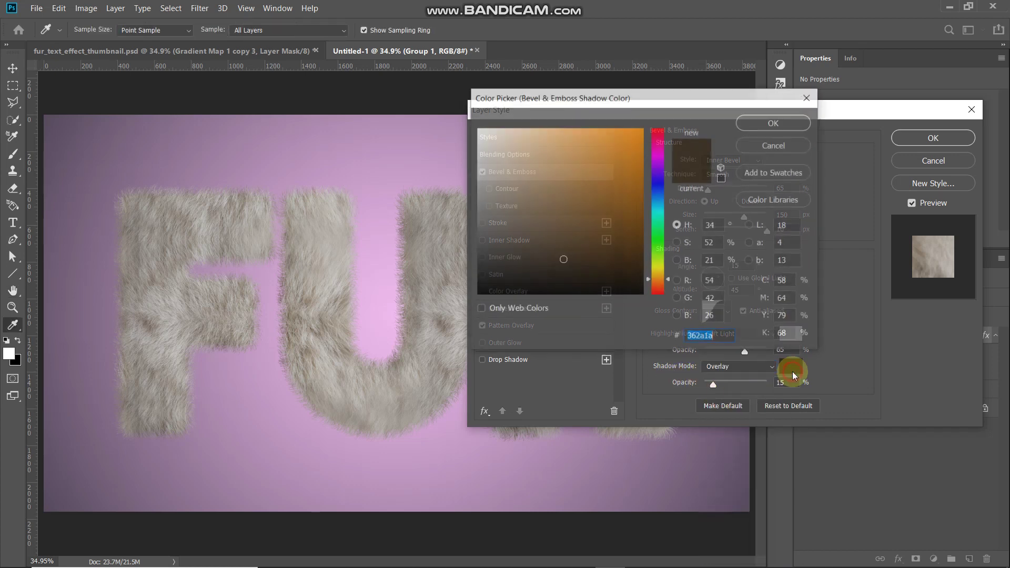
{"action": "double_click", "coordinate": [720, 337]}
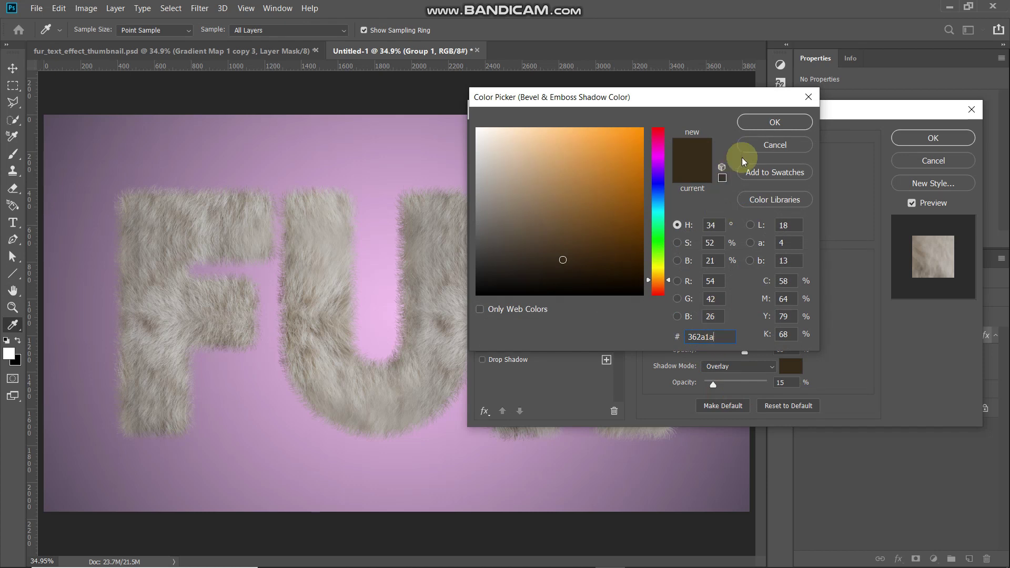
{"action": "left_click", "coordinate": [760, 125]}
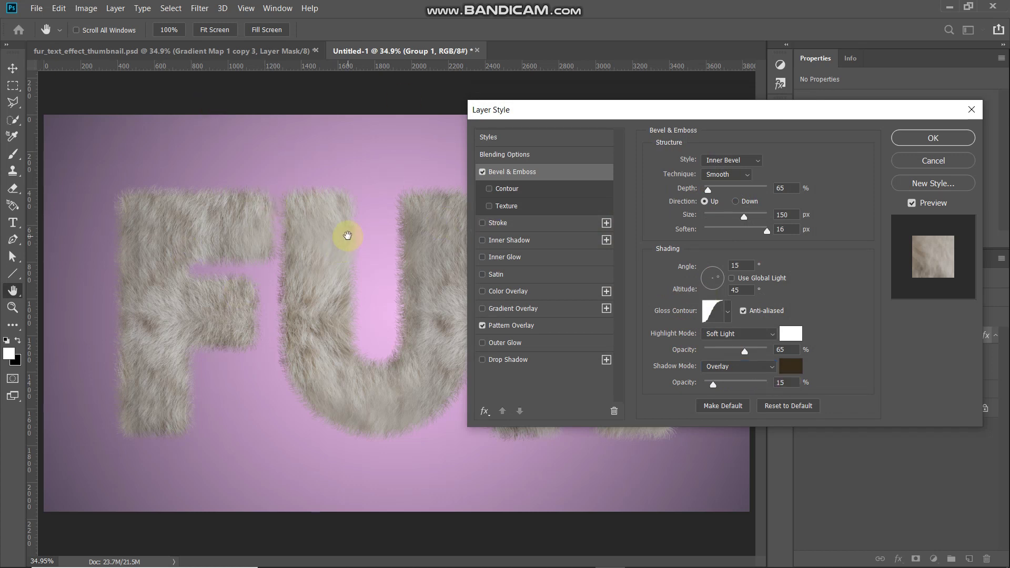
{"action": "left_click", "coordinate": [483, 172]}
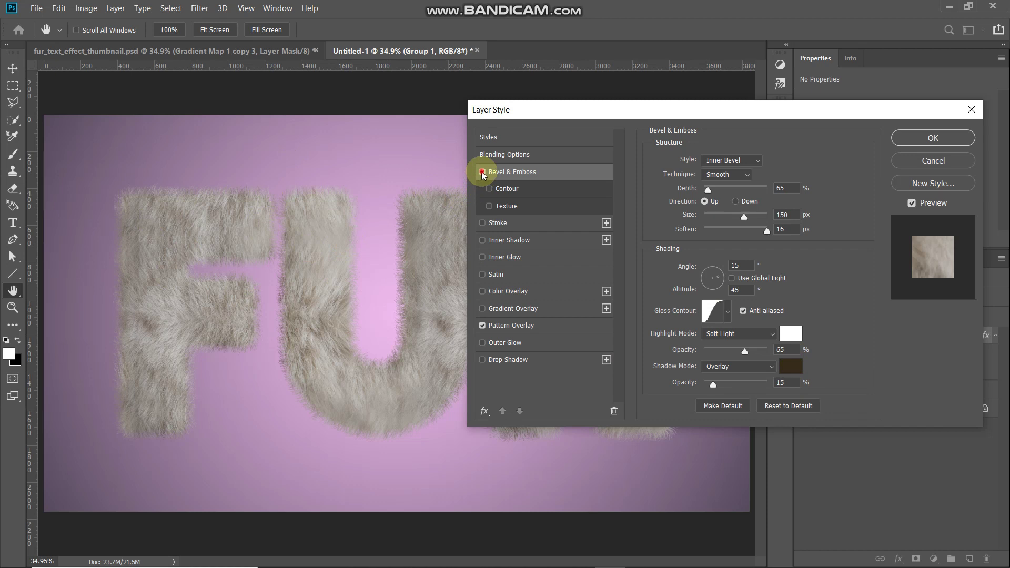
Re-enable the bevel and add a Contour preset at 60% range, toggling it to compare.
{"action": "left_click", "coordinate": [482, 174]}
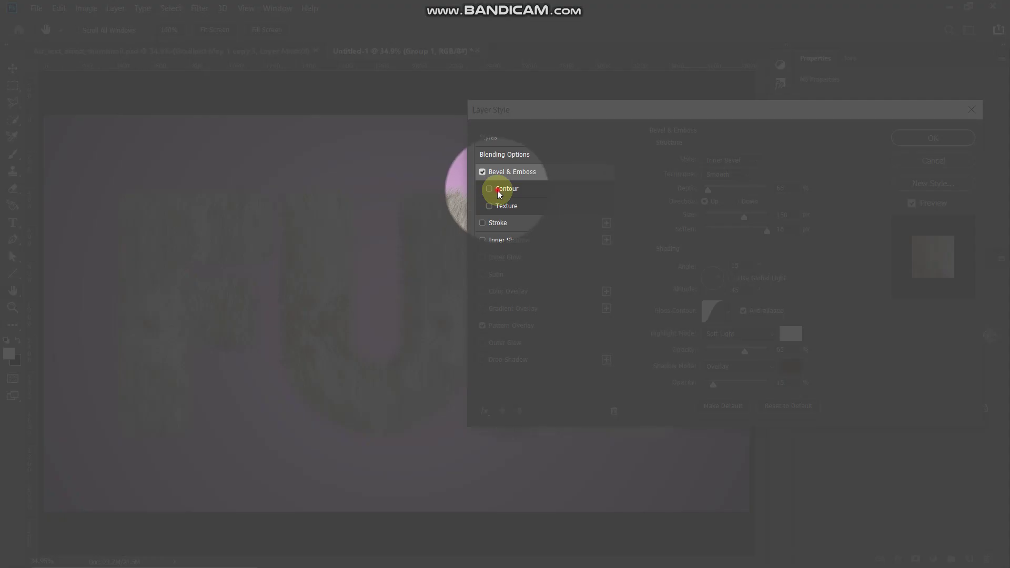
{"action": "left_click", "coordinate": [498, 190]}
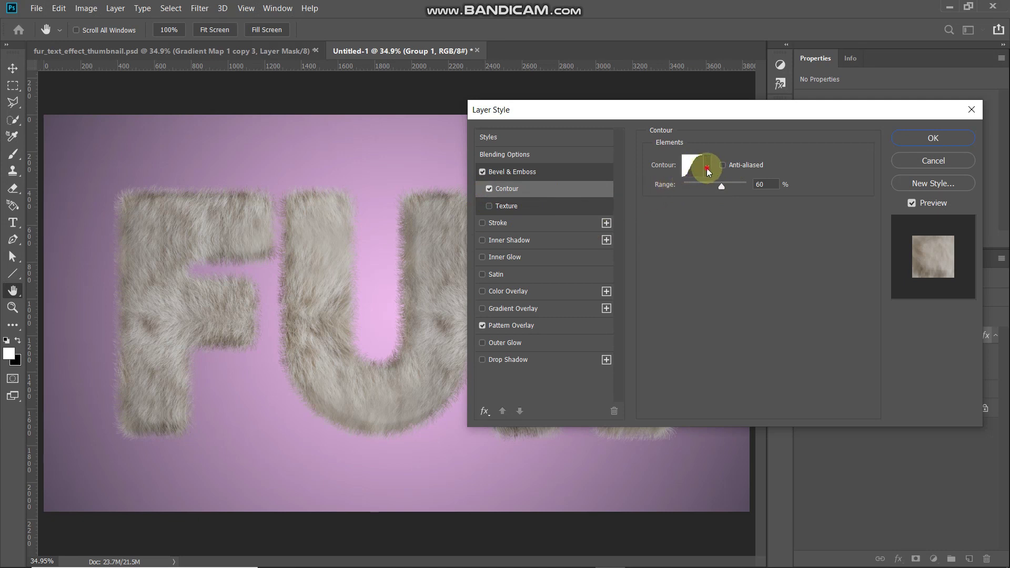
{"action": "left_click", "coordinate": [706, 168]}
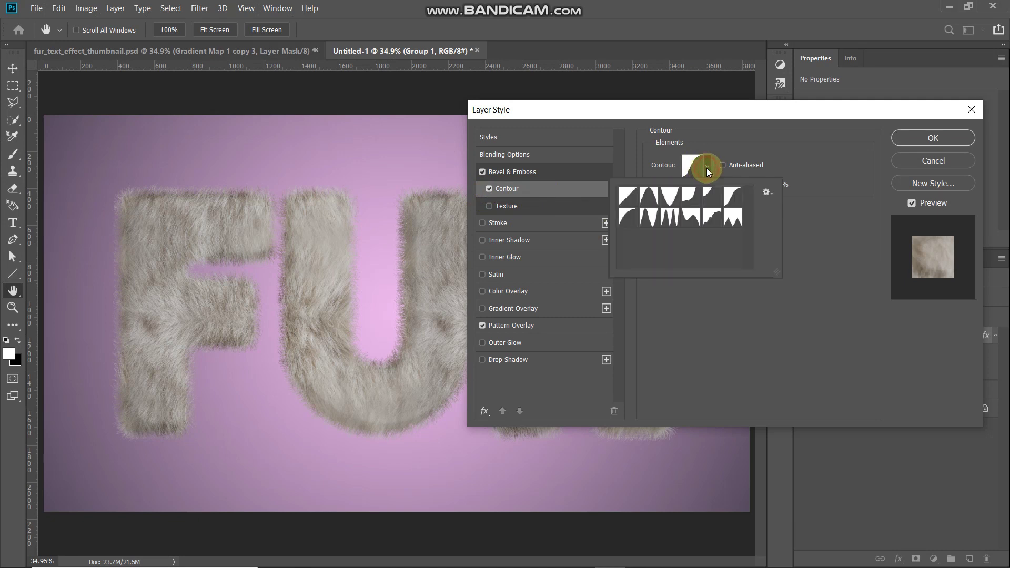
{"action": "double_click", "coordinate": [732, 198]}
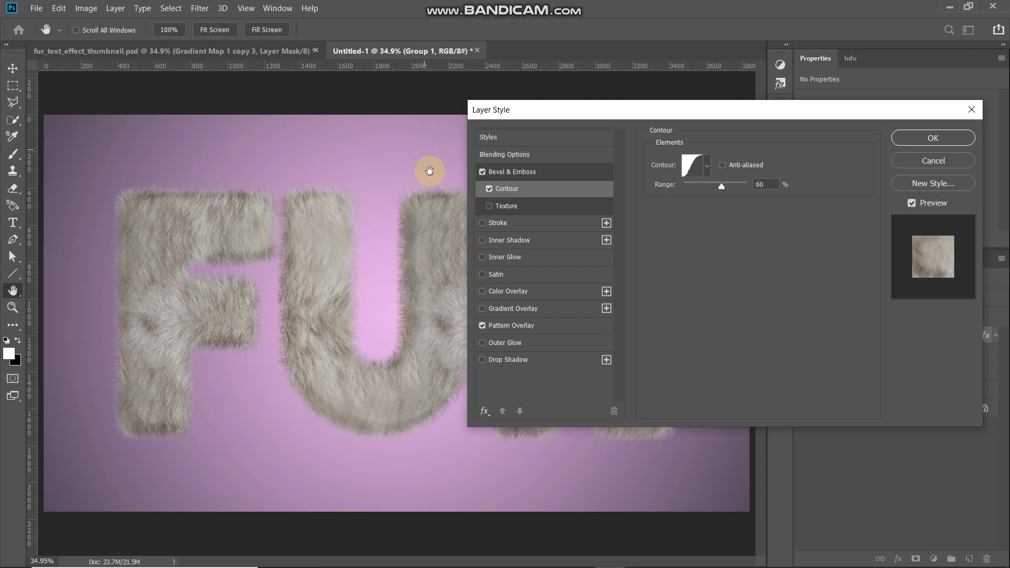
{"action": "left_click", "coordinate": [490, 188]}
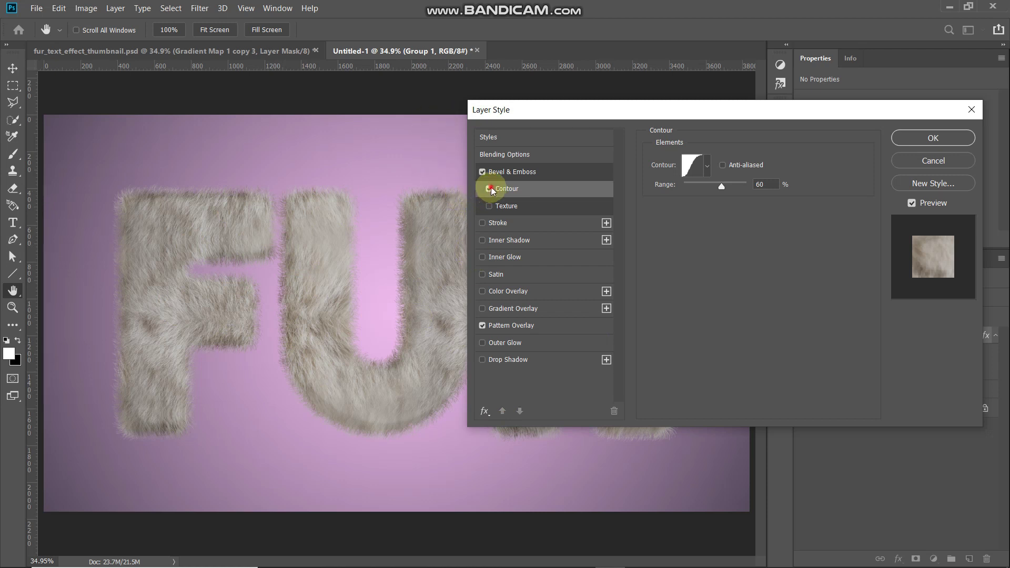
{"action": "left_click", "coordinate": [491, 189]}
{"action": "left_click", "coordinate": [491, 188]}
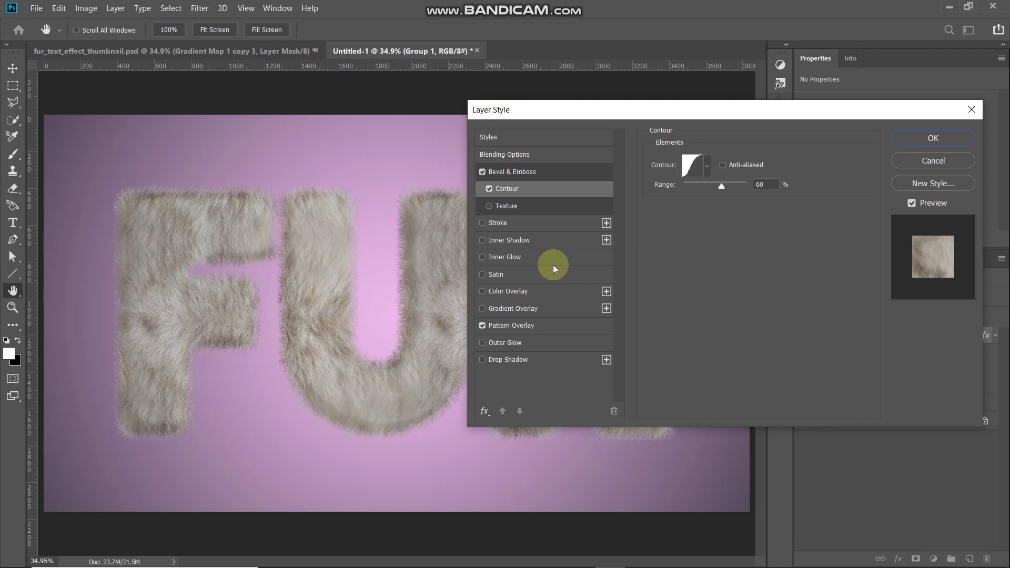
Add a Screen inner glow at 50% opacity, noise 0, #cfb9a4, Softer, choke 30%, size 172 px.
{"action": "left_click", "coordinate": [534, 261]}
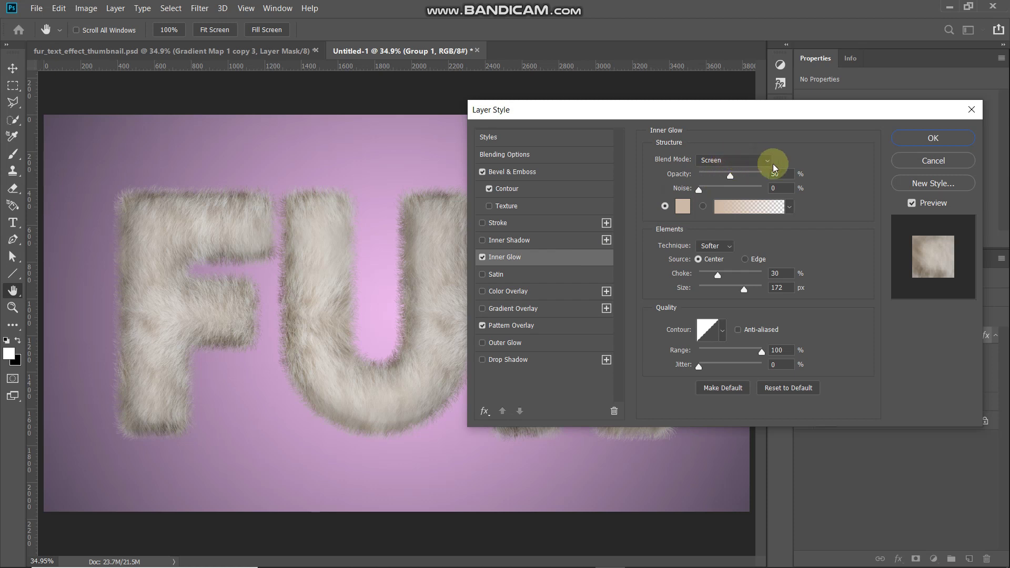
{"action": "left_click", "coordinate": [777, 188]}
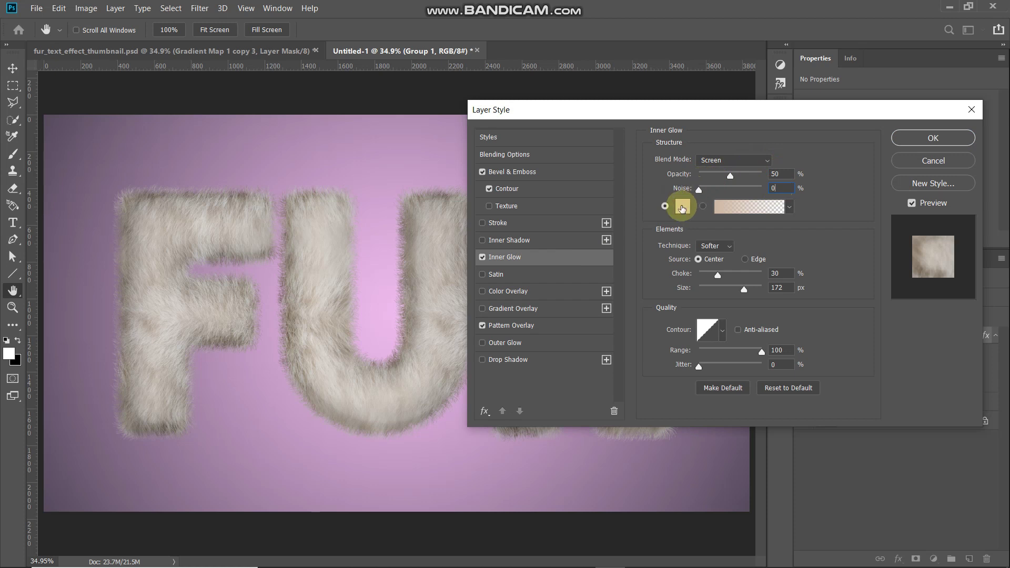
{"action": "left_click", "coordinate": [682, 206]}
{"action": "left_click", "coordinate": [695, 336]}
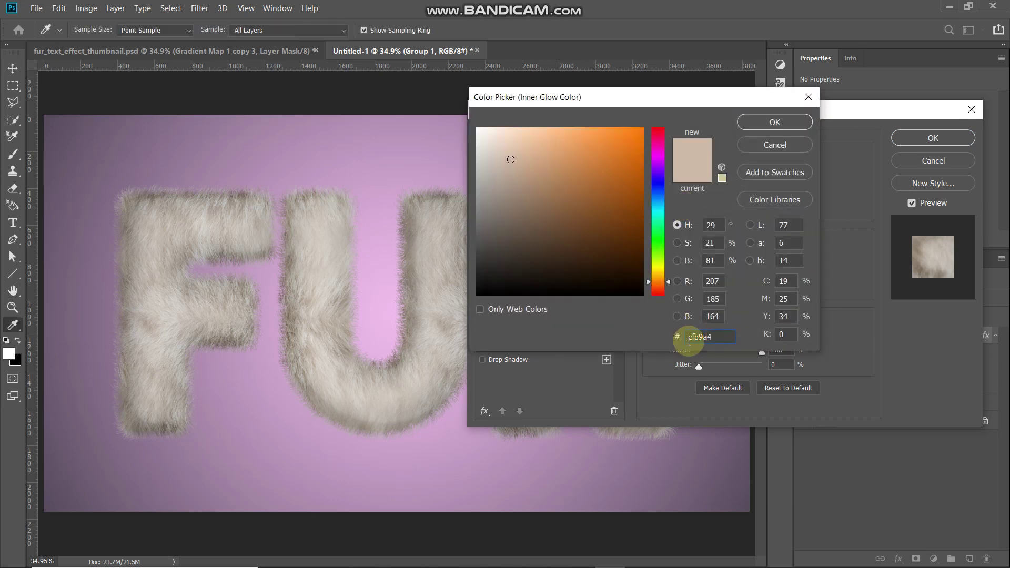
{"action": "left_click", "coordinate": [761, 121]}
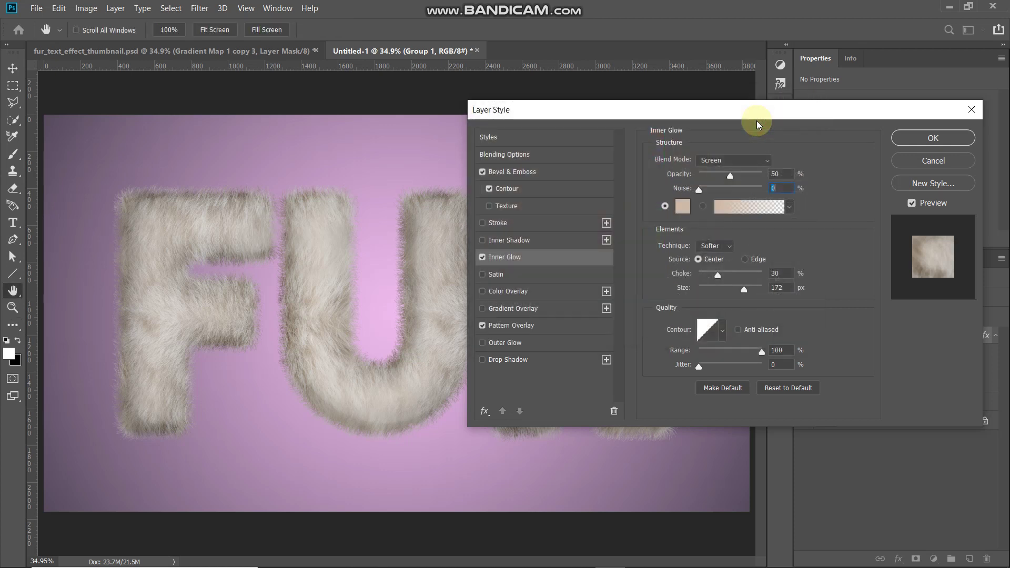
{"action": "left_click", "coordinate": [706, 250]}
{"action": "left_click", "coordinate": [704, 255]}
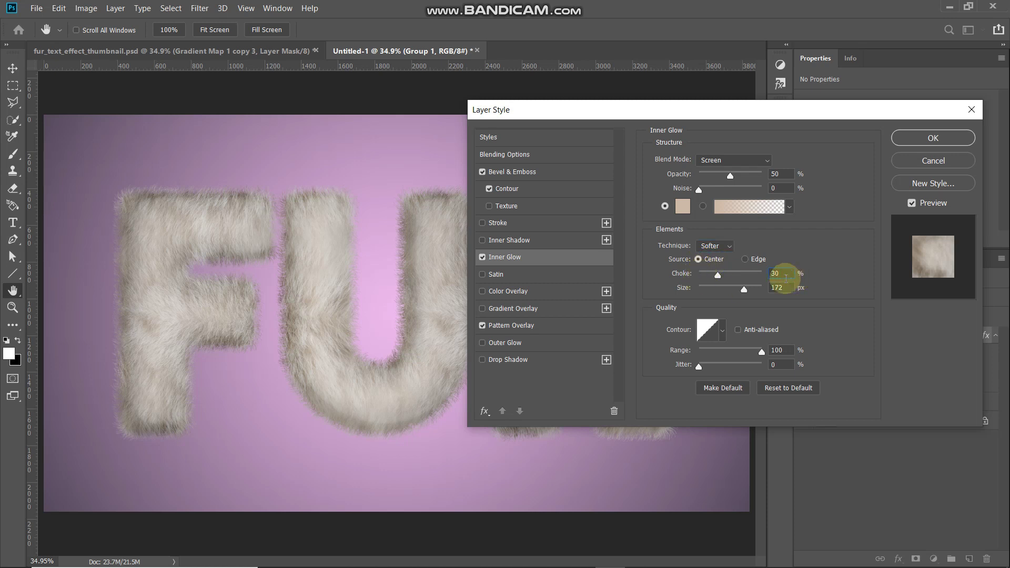
{"action": "left_click", "coordinate": [784, 288]}
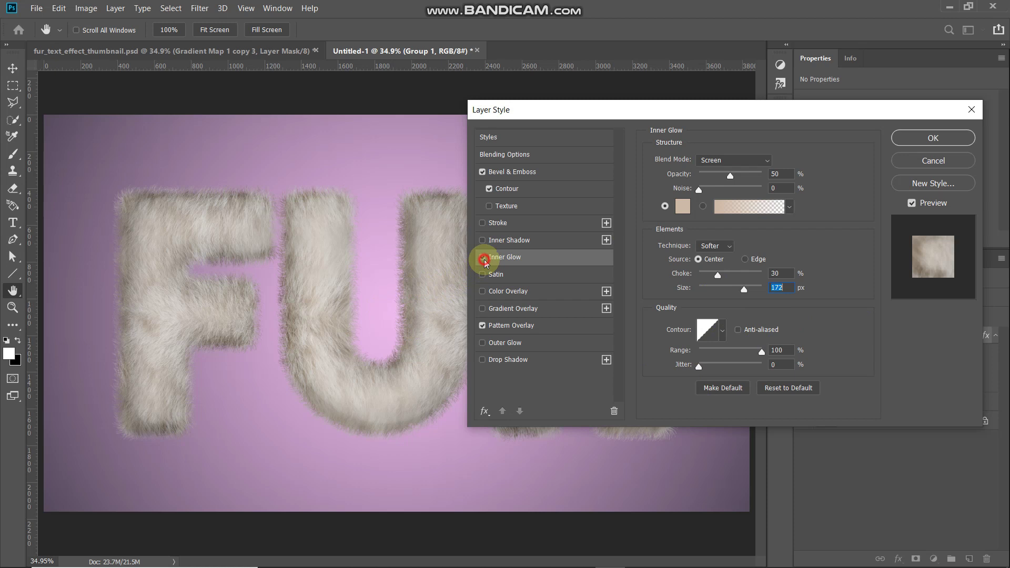
{"action": "left_click", "coordinate": [483, 258]}
{"action": "left_click", "coordinate": [484, 260]}
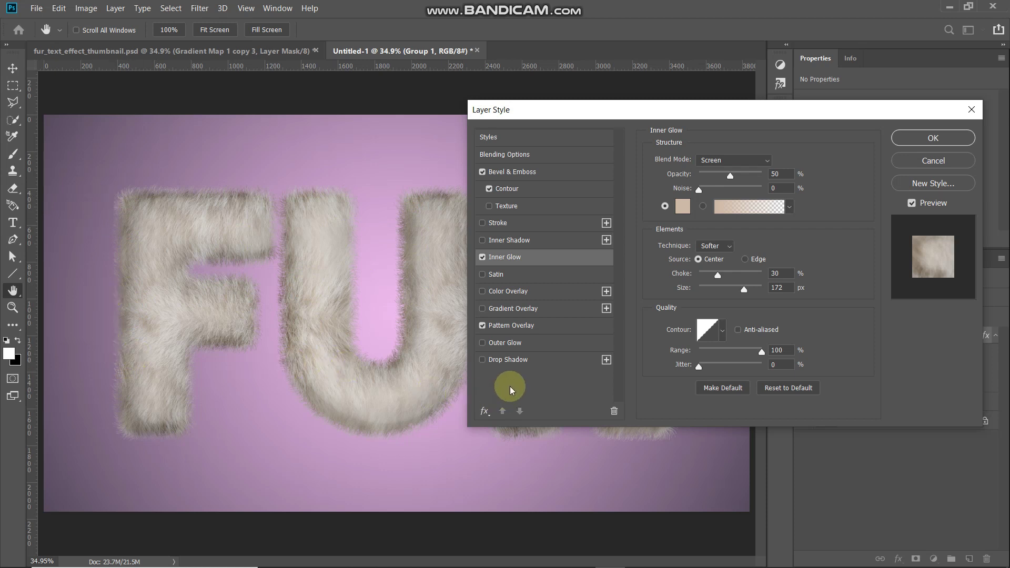
Add a grey-brown drop shadow with 30 px distance, 100% spread and 0 px size.
{"action": "left_click", "coordinate": [507, 363]}
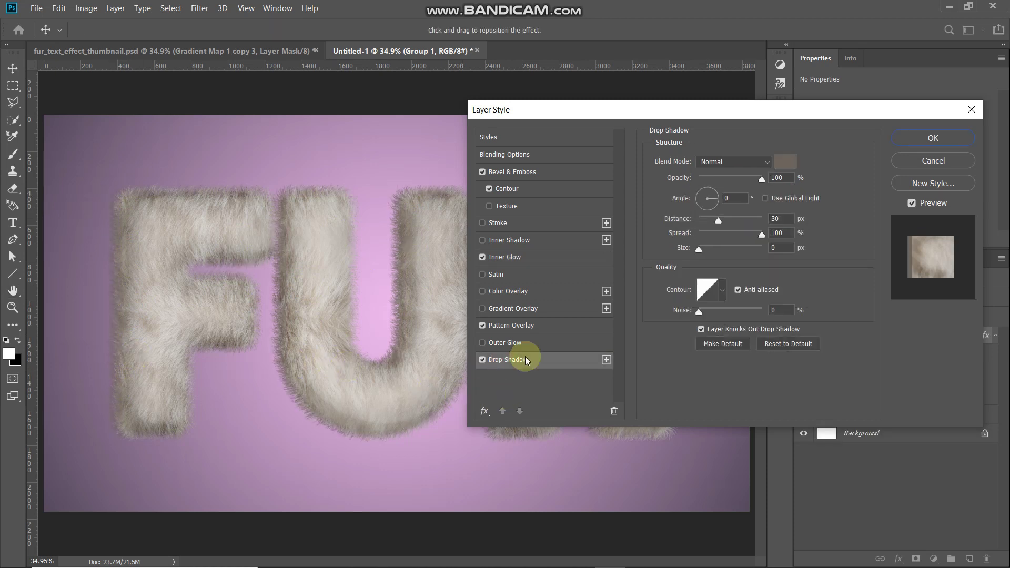
{"action": "left_click", "coordinate": [780, 162]}
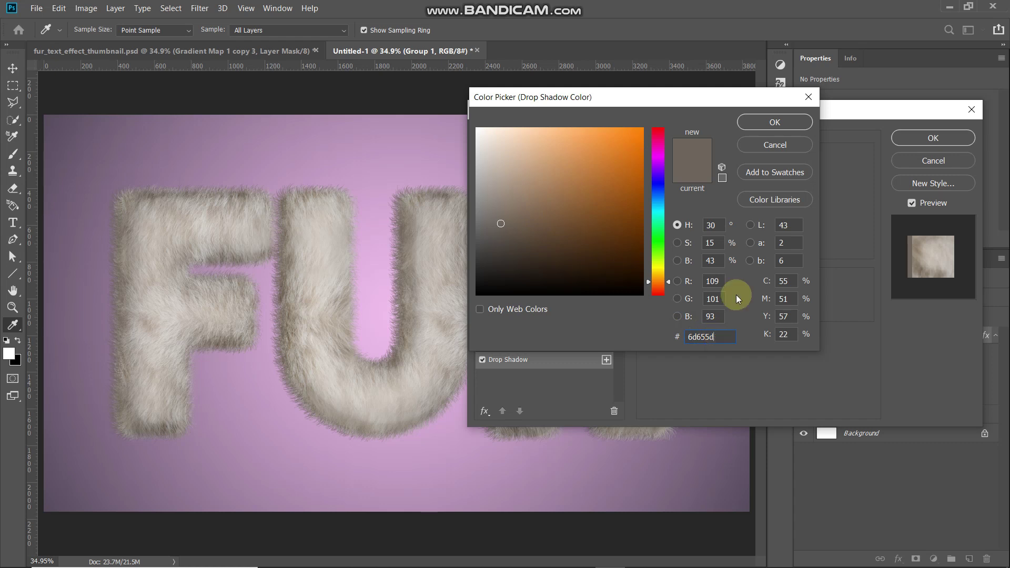
{"action": "left_click", "coordinate": [756, 128]}
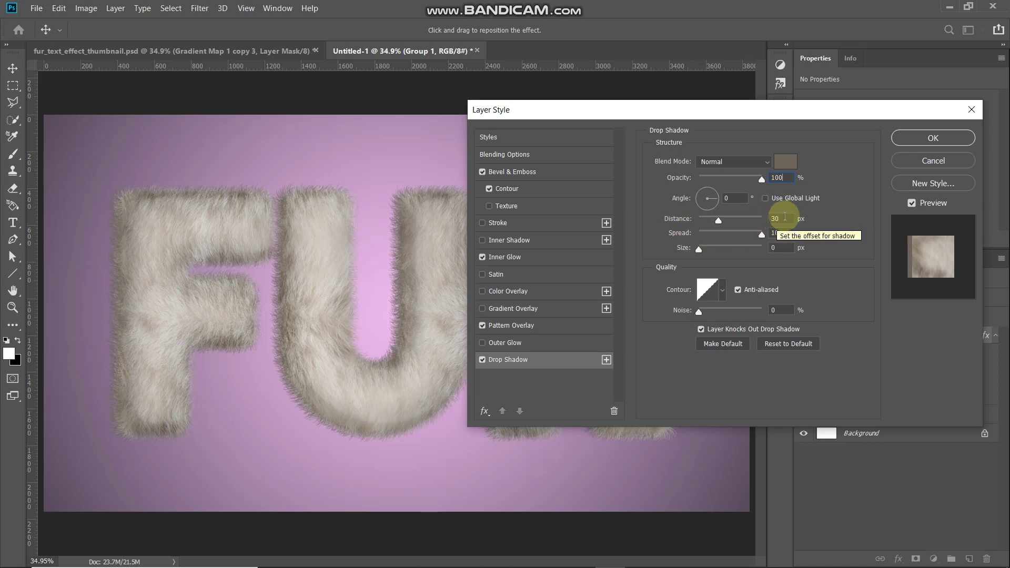
{"action": "left_click", "coordinate": [785, 233]}
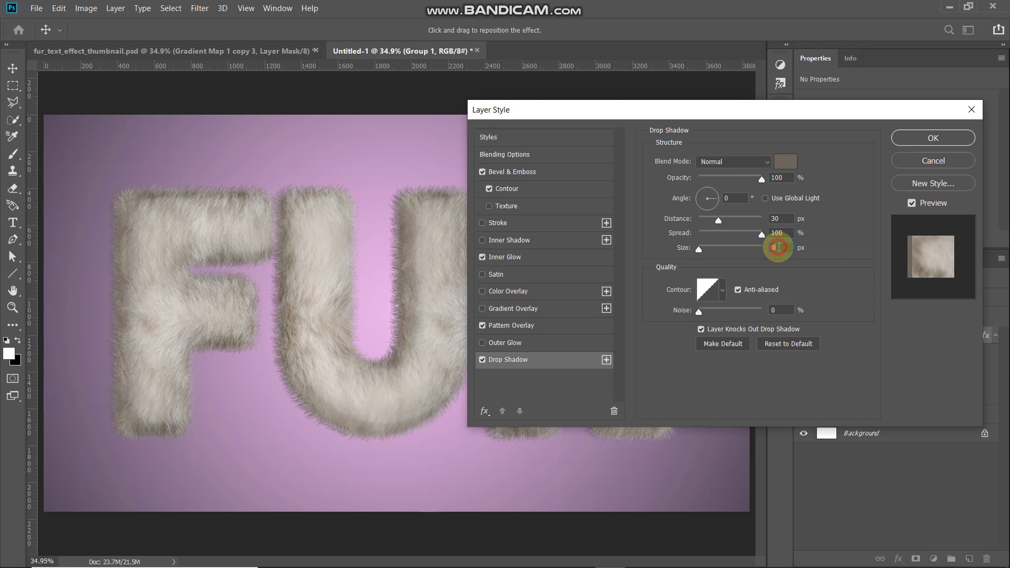
{"action": "left_click", "coordinate": [778, 247]}
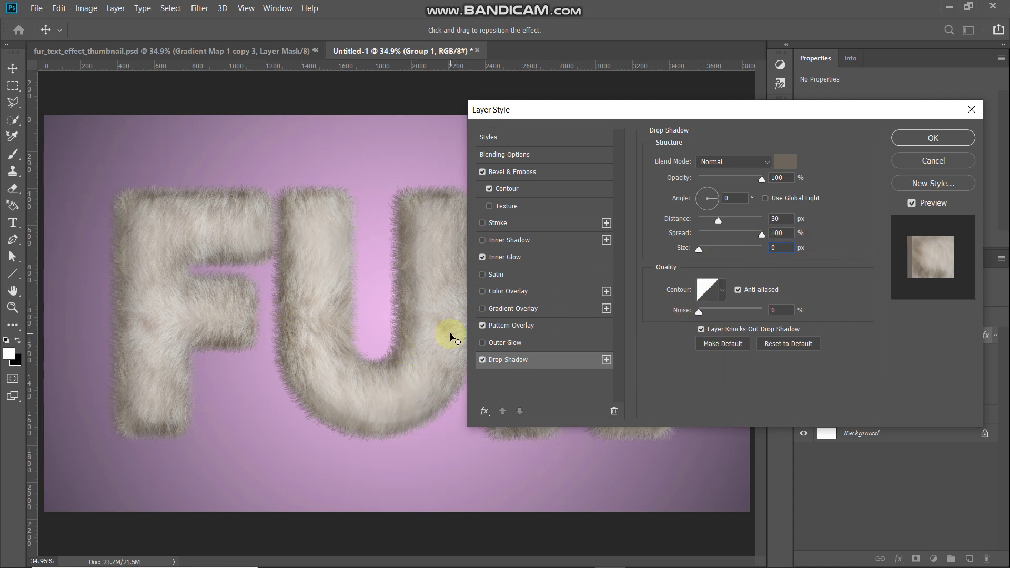
{"action": "left_click", "coordinate": [482, 363]}
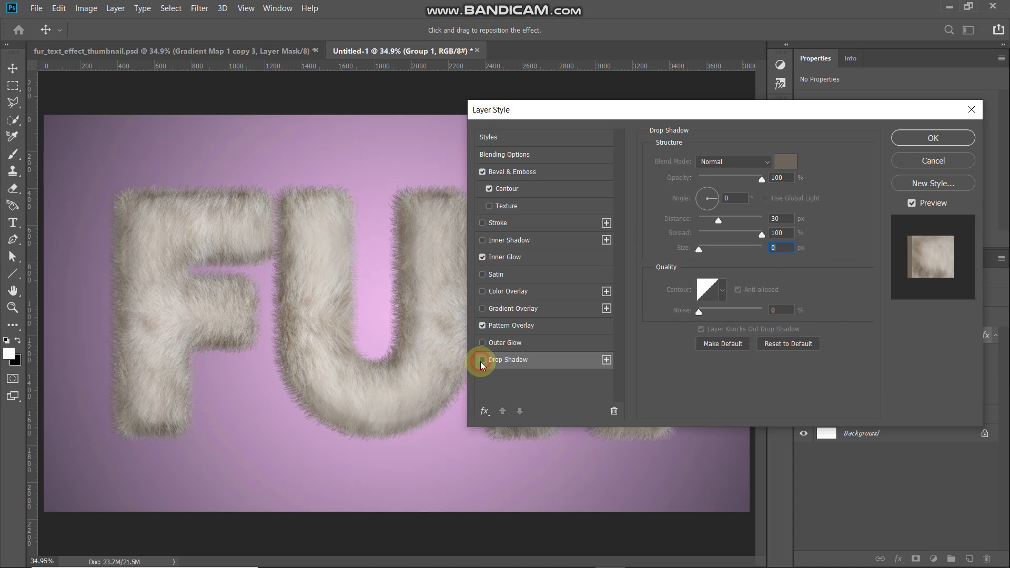
{"action": "left_click", "coordinate": [482, 361]}
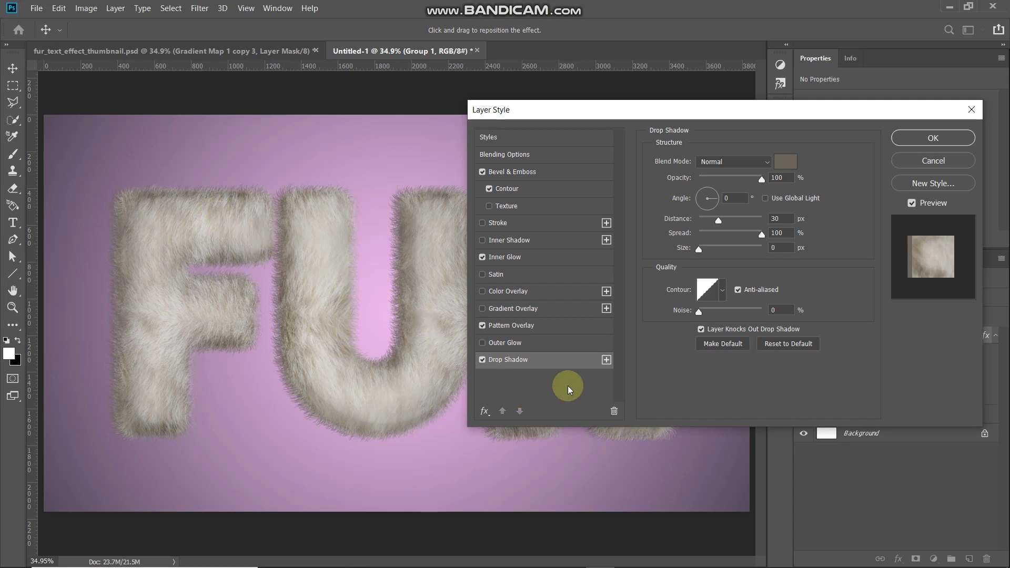
Add a second, white drop shadow with 0 px distance, 0% spread and 2 px size.
{"action": "left_click", "coordinate": [606, 361]}
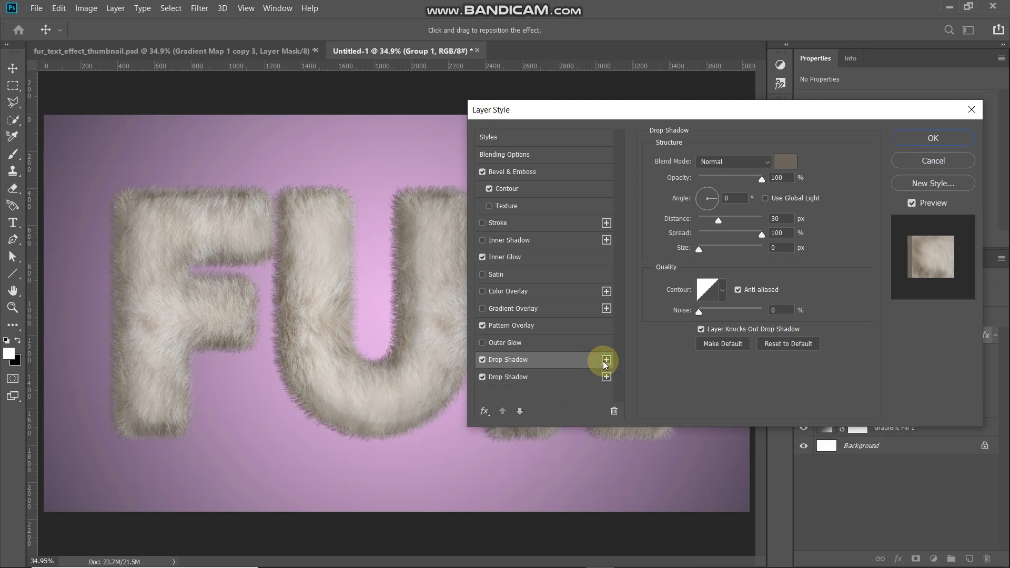
{"action": "left_click", "coordinate": [509, 378]}
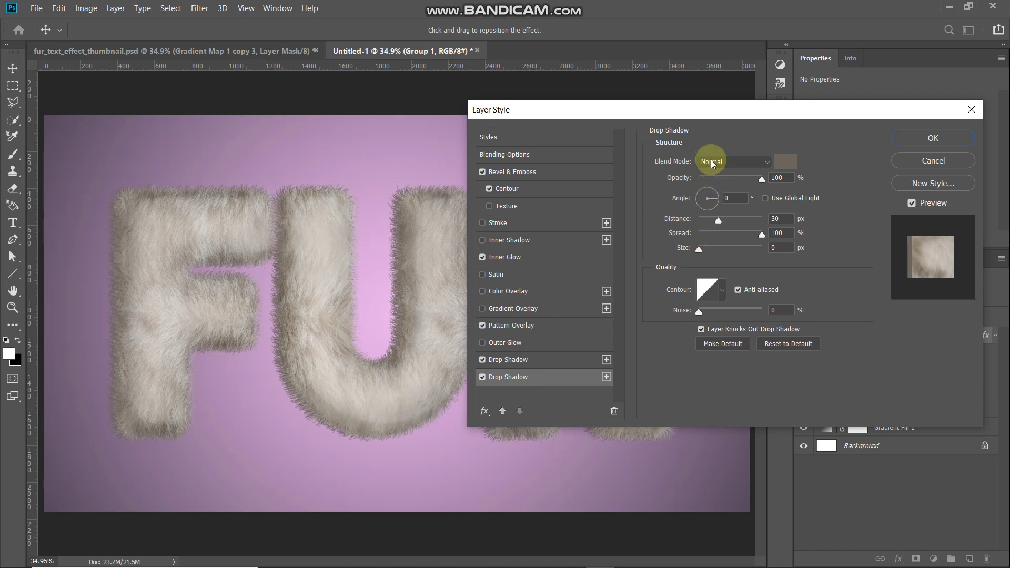
{"action": "left_click", "coordinate": [786, 163]}
{"action": "left_click_drag", "start_coordinate": [541, 175], "coordinate": [435, 90]}
{"action": "left_click", "coordinate": [564, 99]}
{"action": "left_click", "coordinate": [778, 118]}
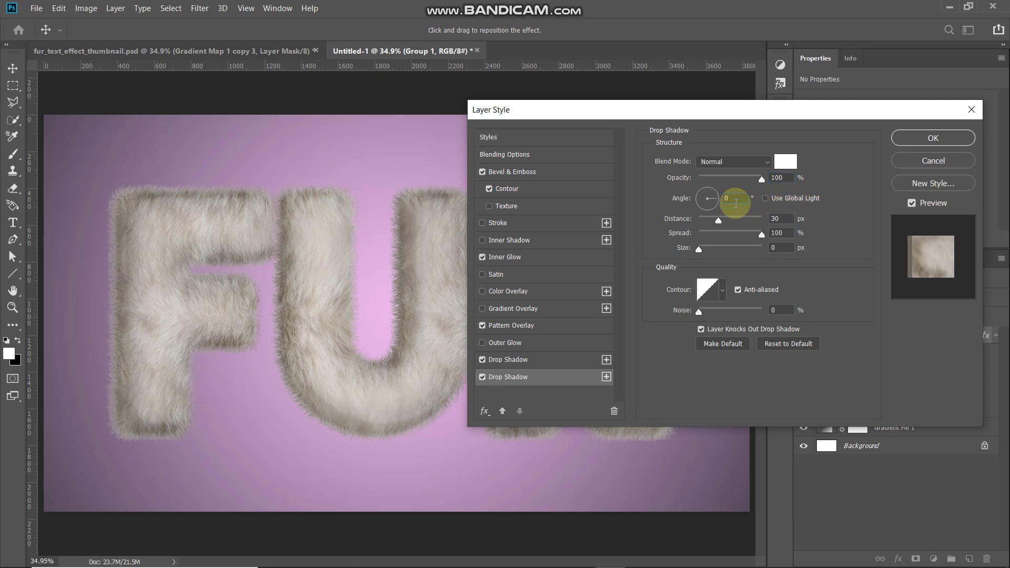
{"action": "type", "text": "0"}
{"action": "key", "text": "Tab"}
{"action": "type", "text": "0"}
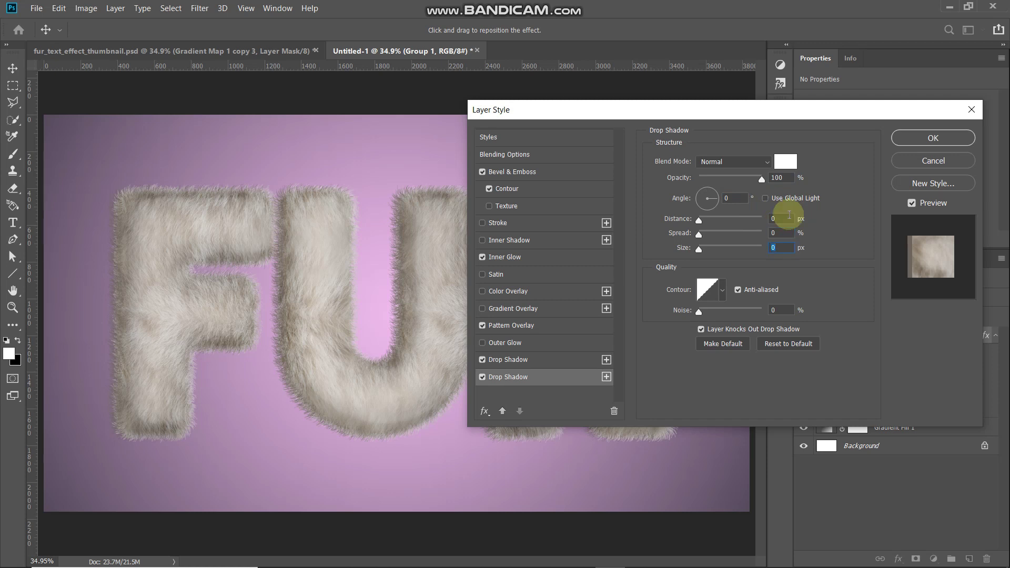
{"action": "type", "text": "2"}
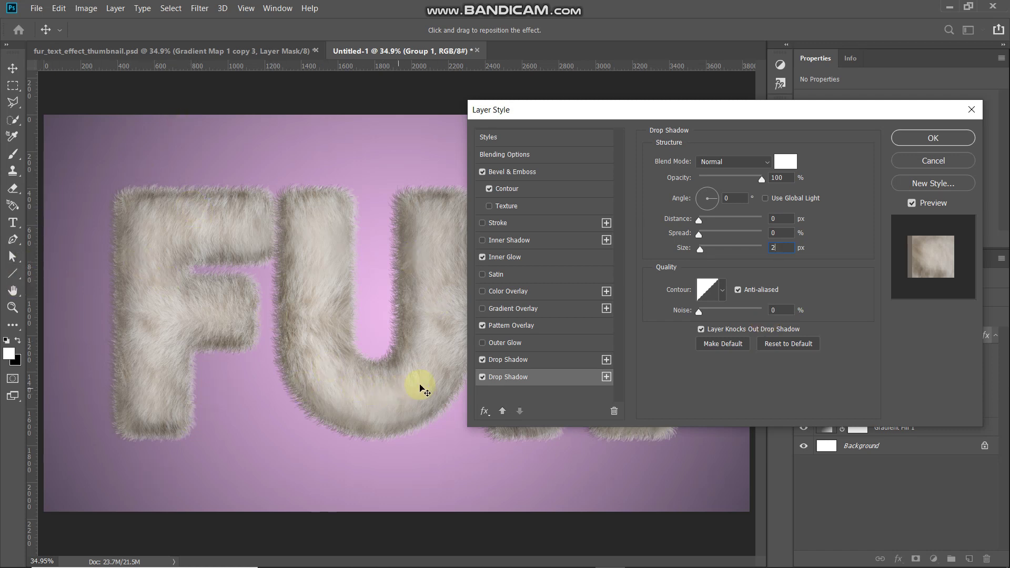
{"action": "left_click", "coordinate": [483, 376]}
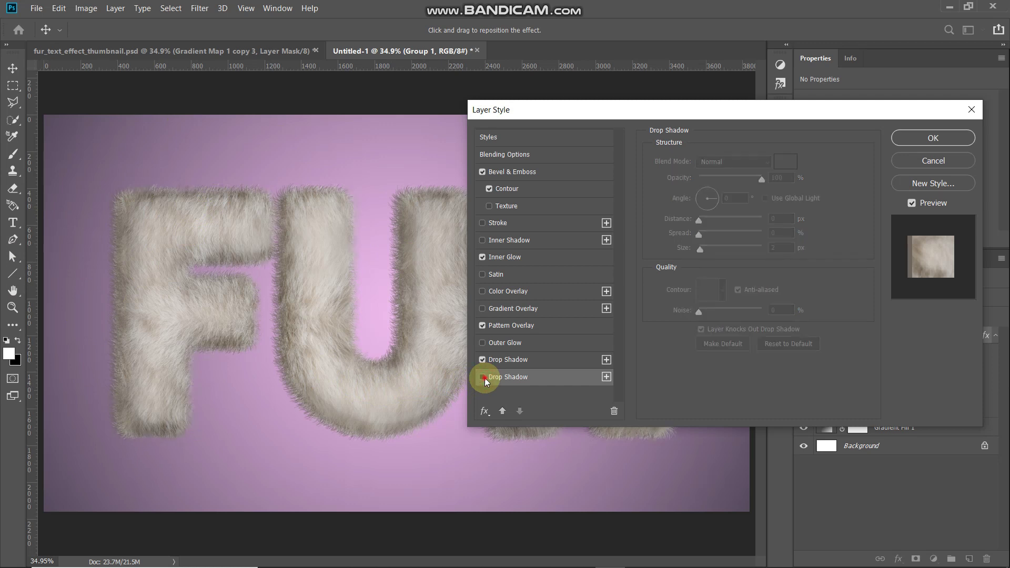
{"action": "left_click", "coordinate": [483, 376]}
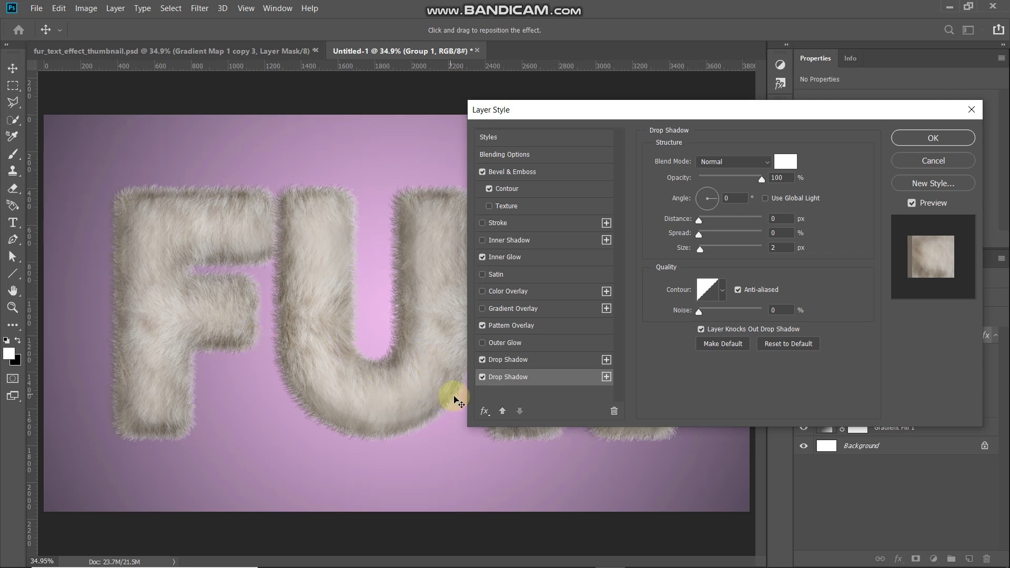
Add a third drop shadow in Multiply mode with pure black colour.
{"action": "left_click", "coordinate": [606, 378]}
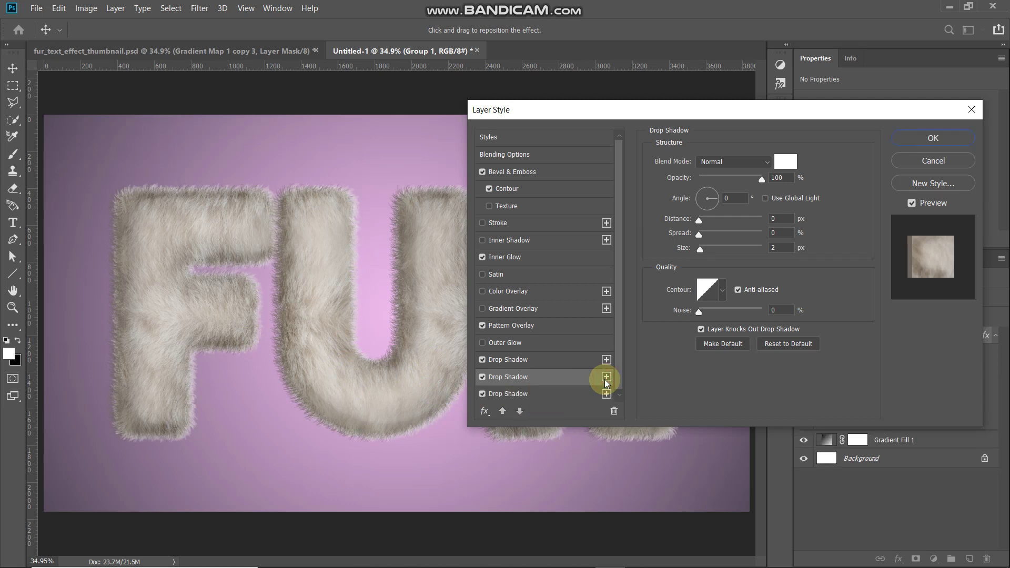
{"action": "left_click", "coordinate": [512, 395]}
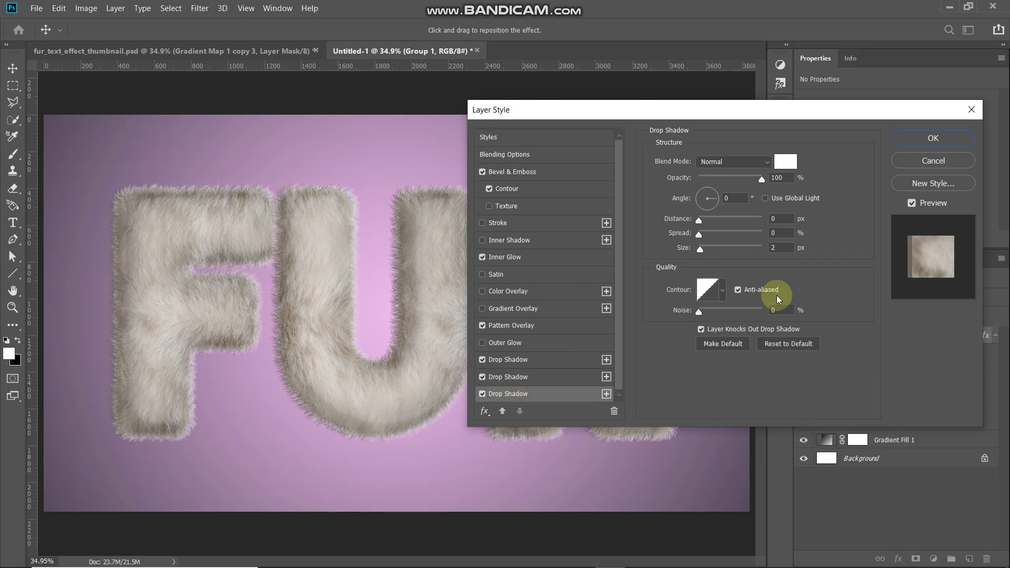
{"action": "left_click", "coordinate": [726, 163]}
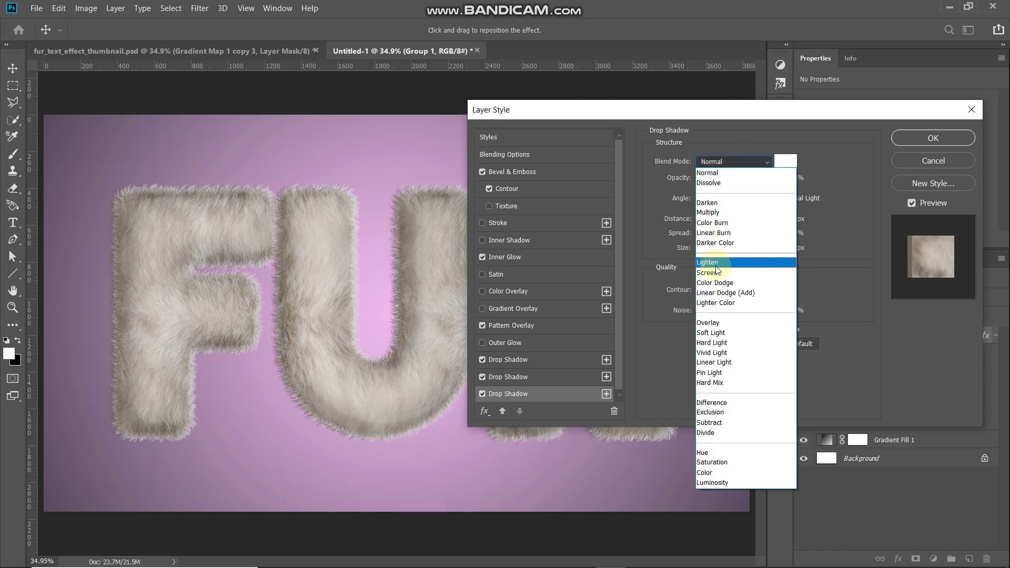
{"action": "left_click", "coordinate": [747, 212]}
{"action": "left_click", "coordinate": [783, 163]}
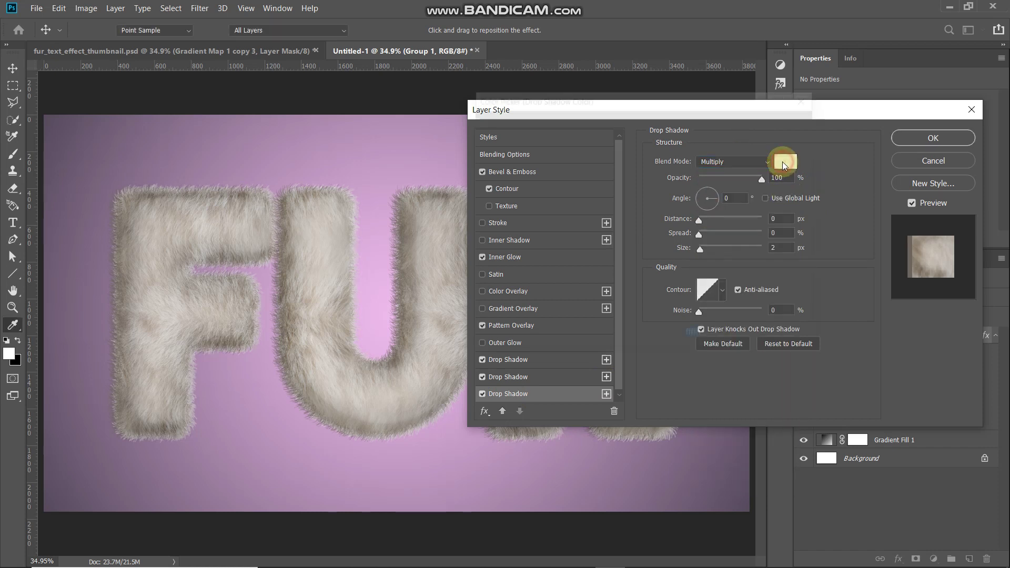
{"action": "left_click", "coordinate": [549, 268]}
{"action": "left_click", "coordinate": [479, 293]}
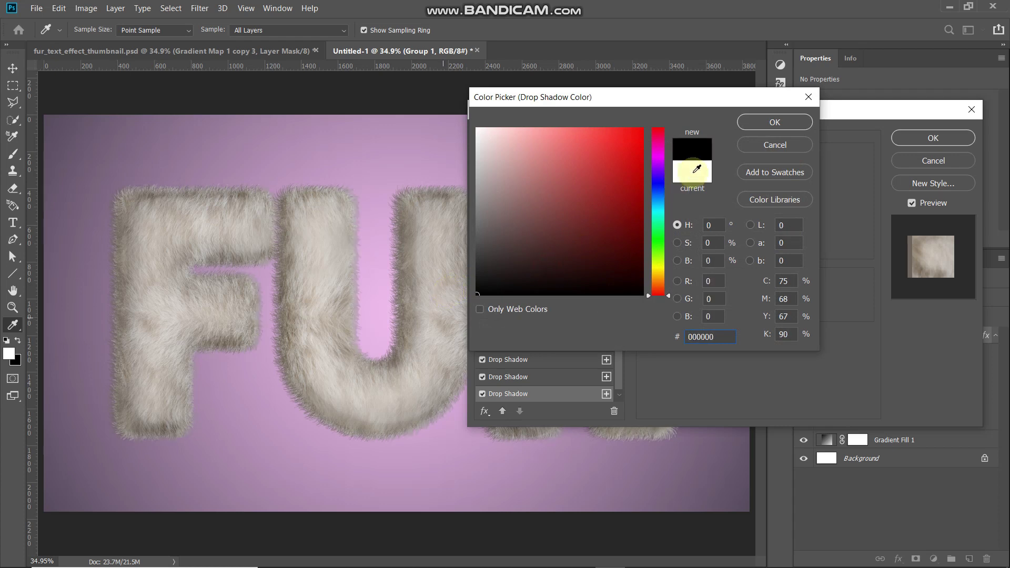
{"action": "left_click", "coordinate": [774, 127]}
Give the third shadow 35% opacity, 5° angle, 75 px distance and 25 px size, then apply the style.
{"action": "double_click", "coordinate": [777, 177]}
{"action": "type", "text": "10"}
{"action": "key", "text": "BackSpace"}
{"action": "type", "text": "35"}
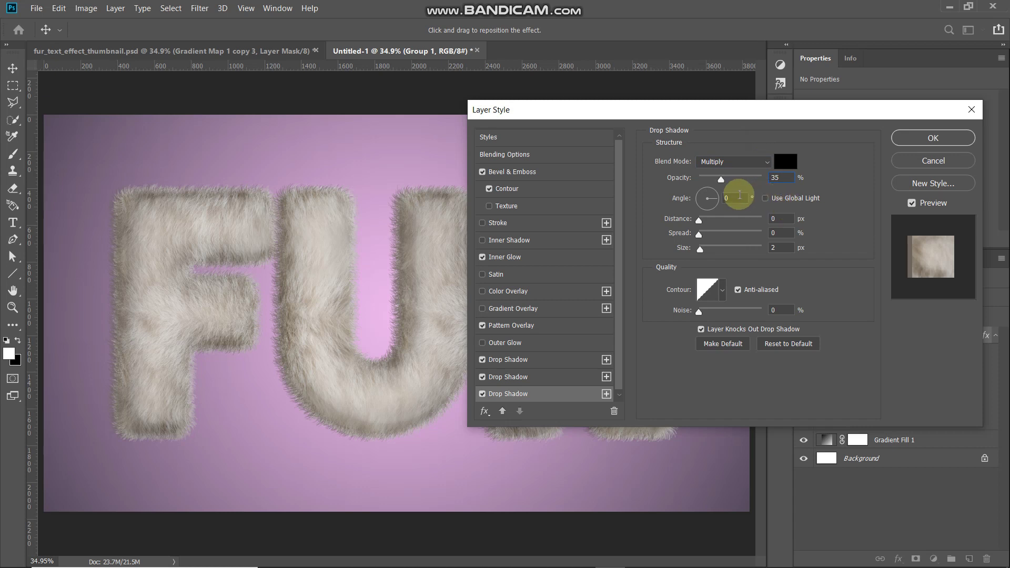
{"action": "type", "text": "5"}
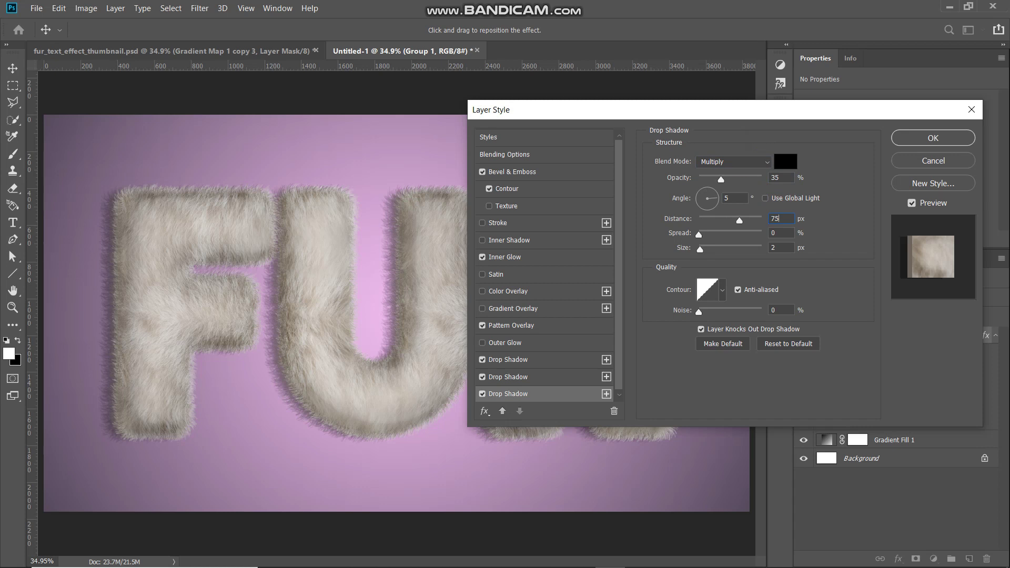
{"action": "key", "text": "Tab"}
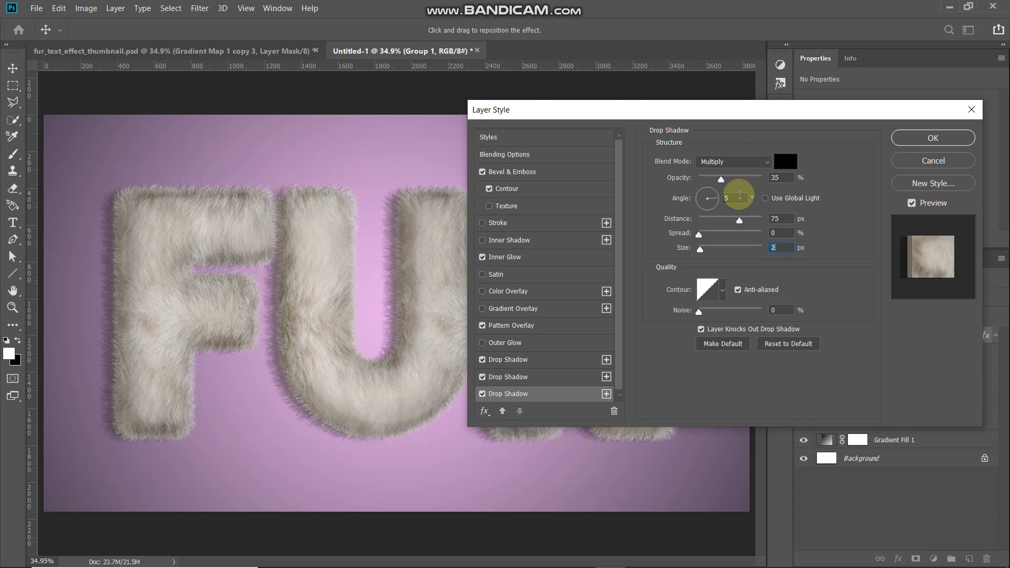
{"action": "type", "text": "25"}
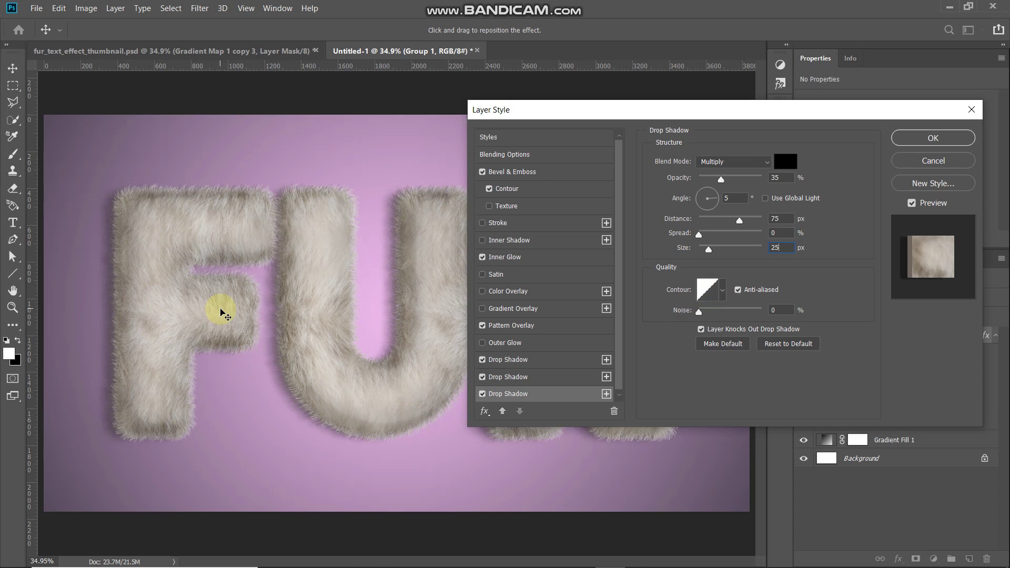
{"action": "left_click", "coordinate": [482, 393]}
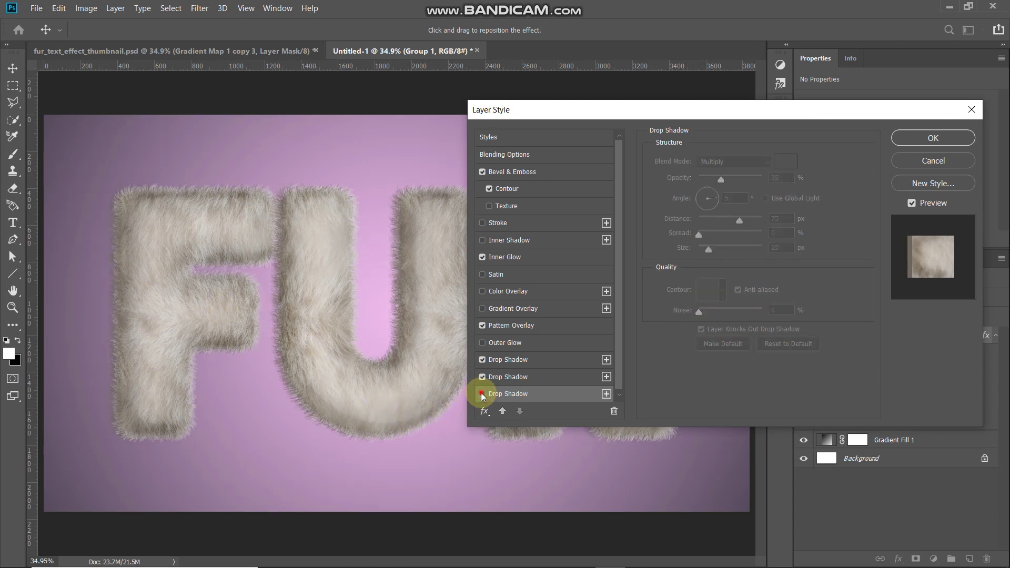
{"action": "left_click", "coordinate": [482, 394]}
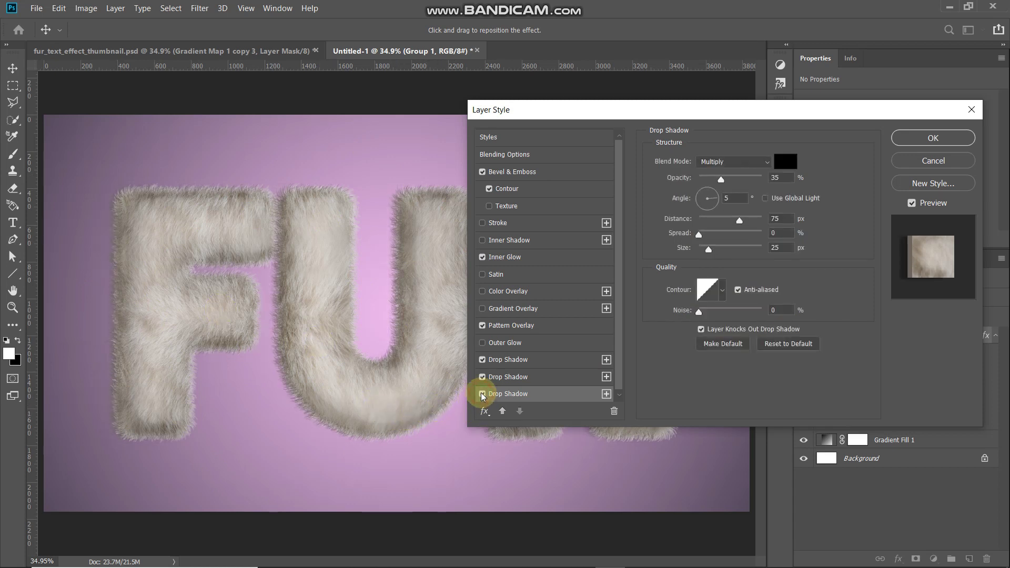
{"action": "left_click", "coordinate": [948, 142]}
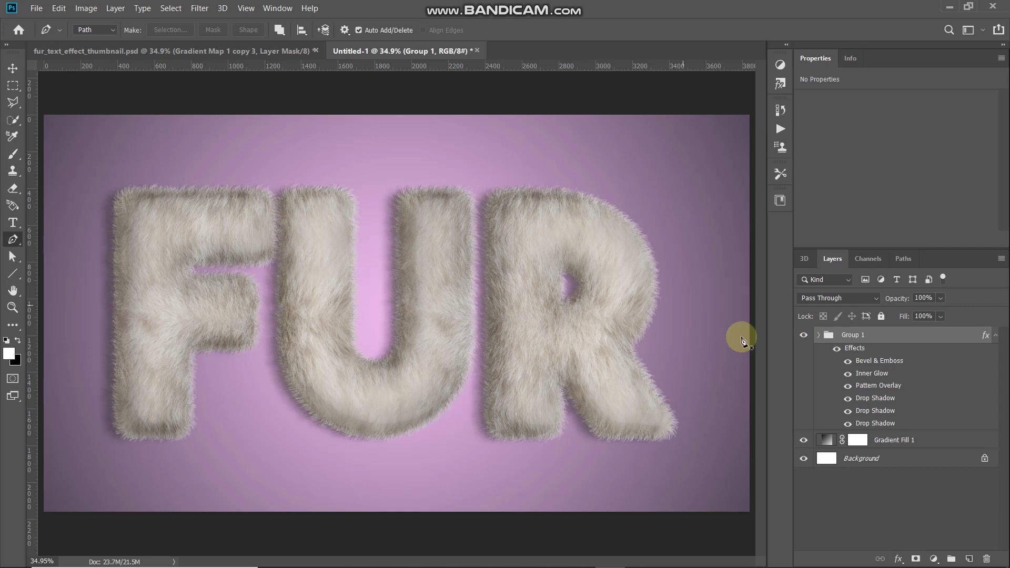
Convert Group 1 into a smart object.
{"action": "left_click", "coordinate": [875, 336]}
{"action": "right_click", "coordinate": [875, 336]}
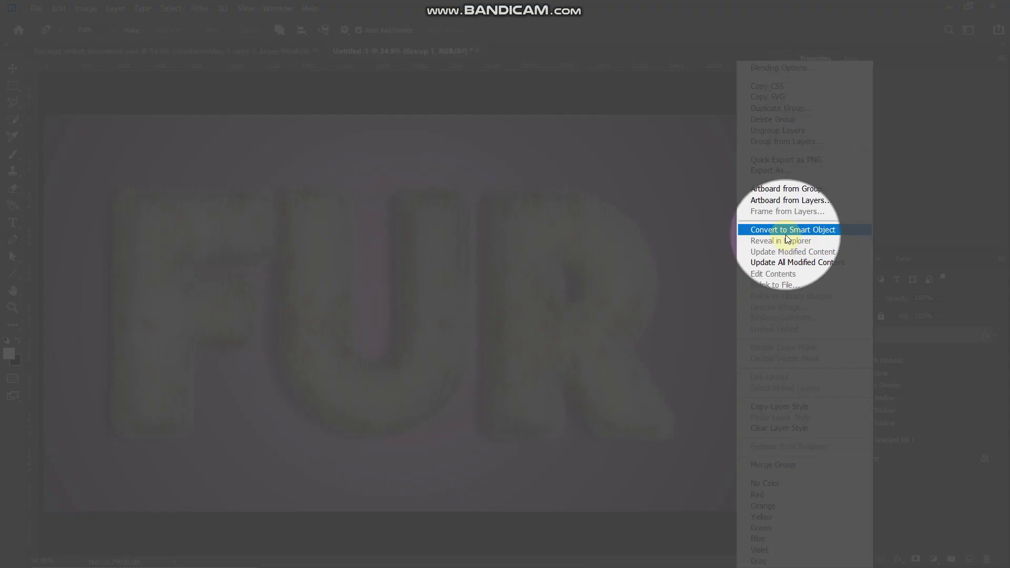
{"action": "left_click", "coordinate": [785, 235]}
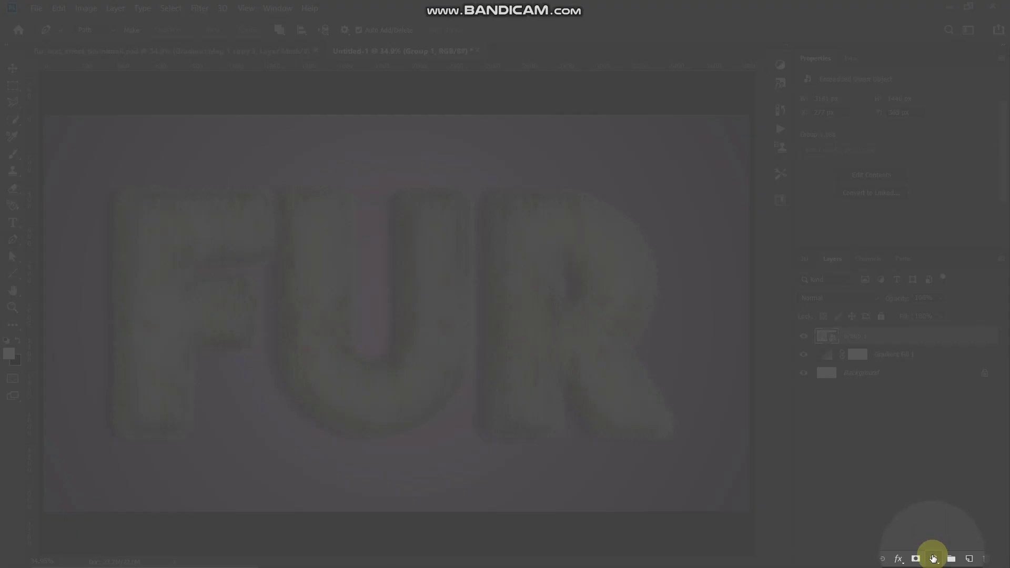
Add a Gradient Map adjustment layer clipped to Group 1.
{"action": "left_click", "coordinate": [934, 559]}
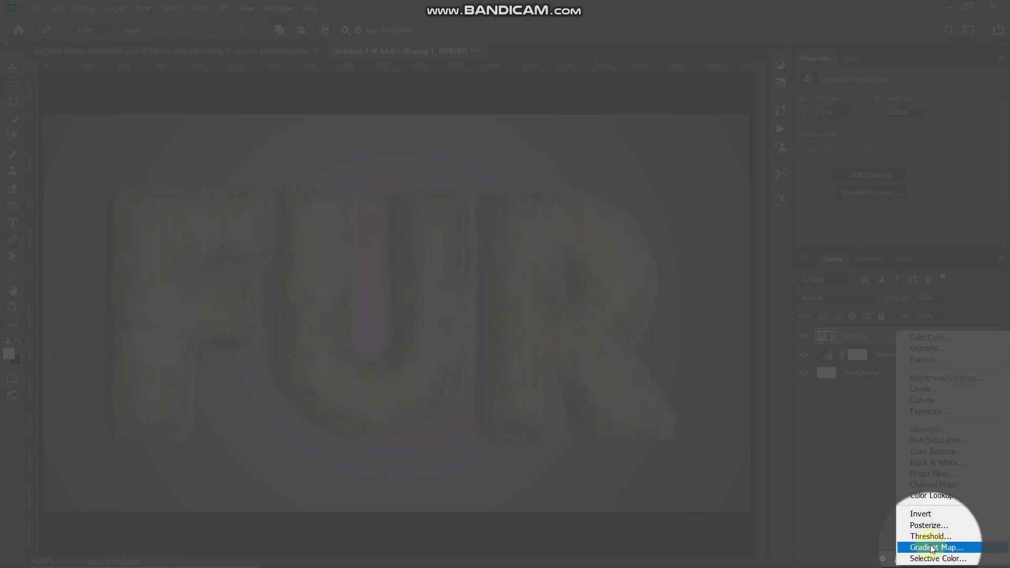
{"action": "left_click", "coordinate": [932, 547]}
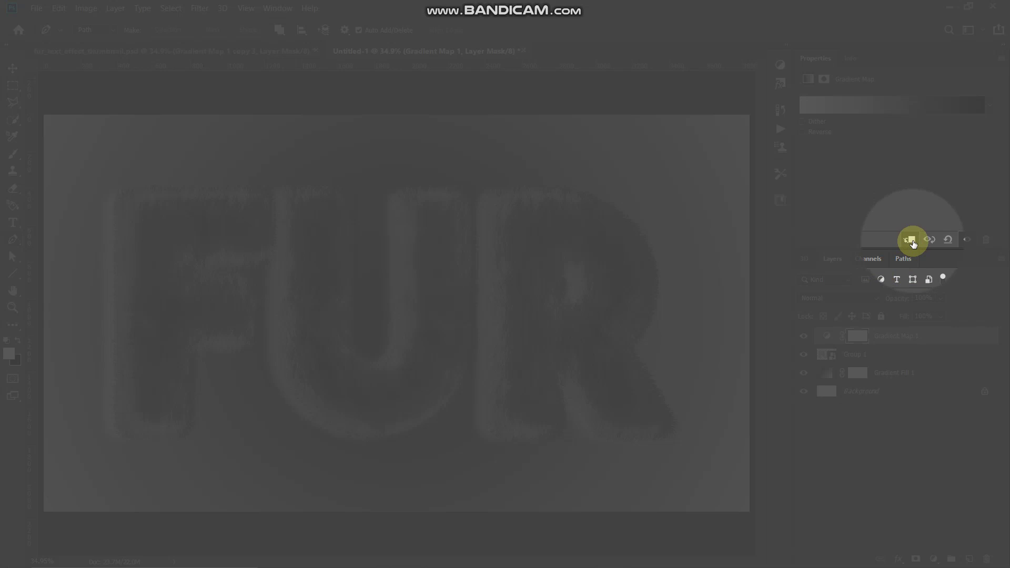
{"action": "left_click", "coordinate": [911, 240]}
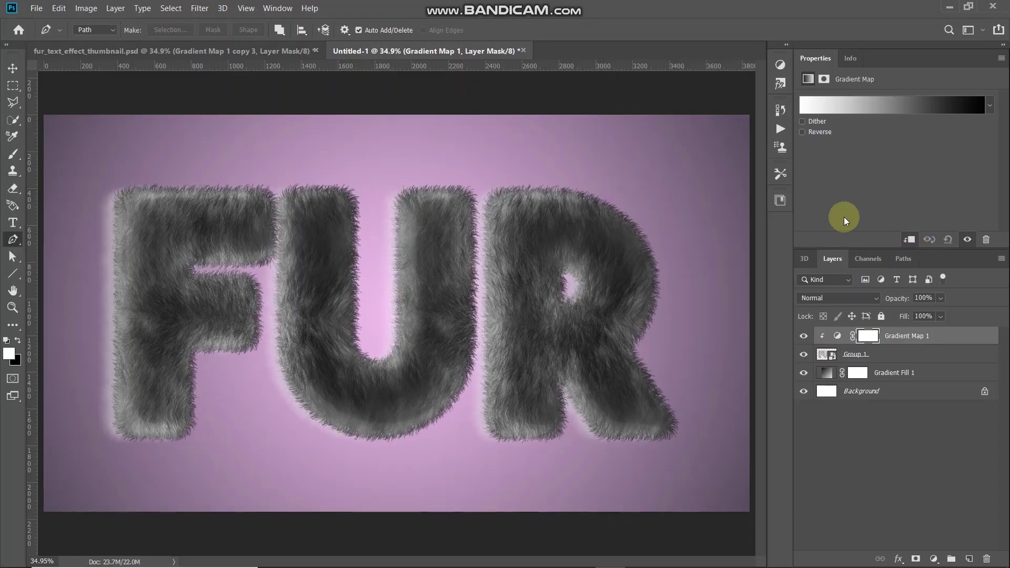
Apply the Black, White preset to the gradient map, leaving the black end stop unchanged.
{"action": "left_click", "coordinate": [854, 108]}
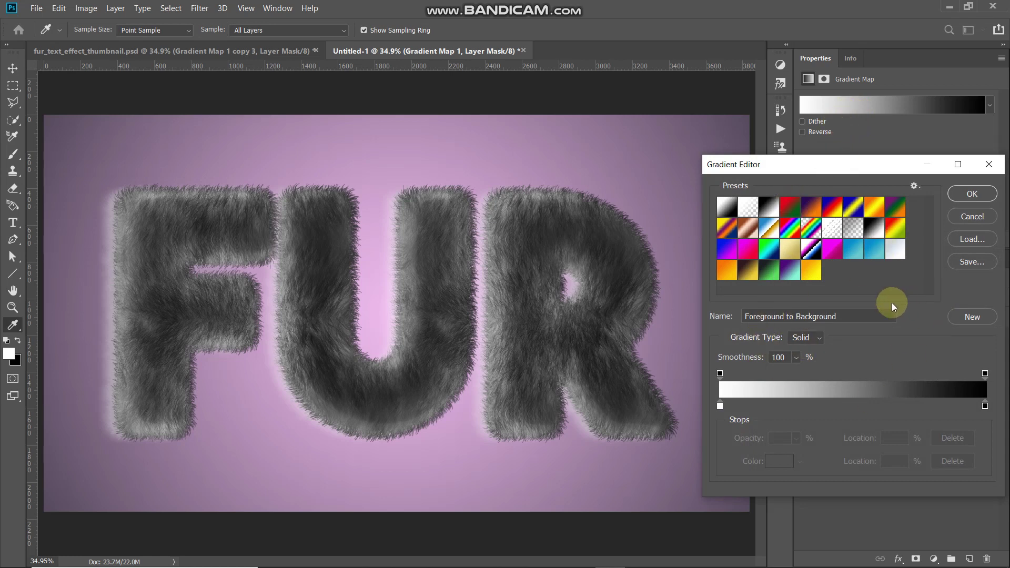
{"action": "left_click", "coordinate": [770, 209]}
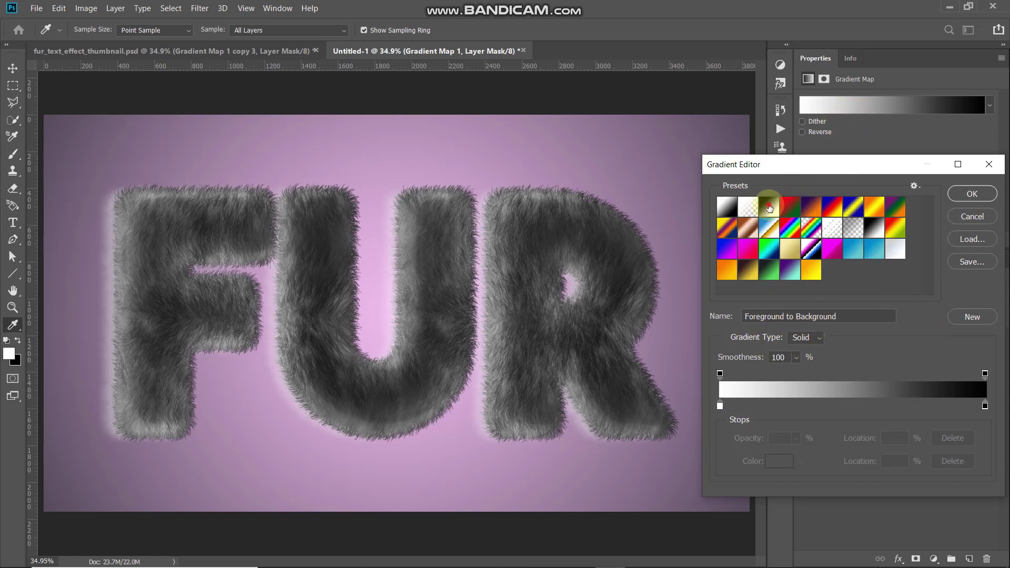
{"action": "double_click", "coordinate": [720, 406]}
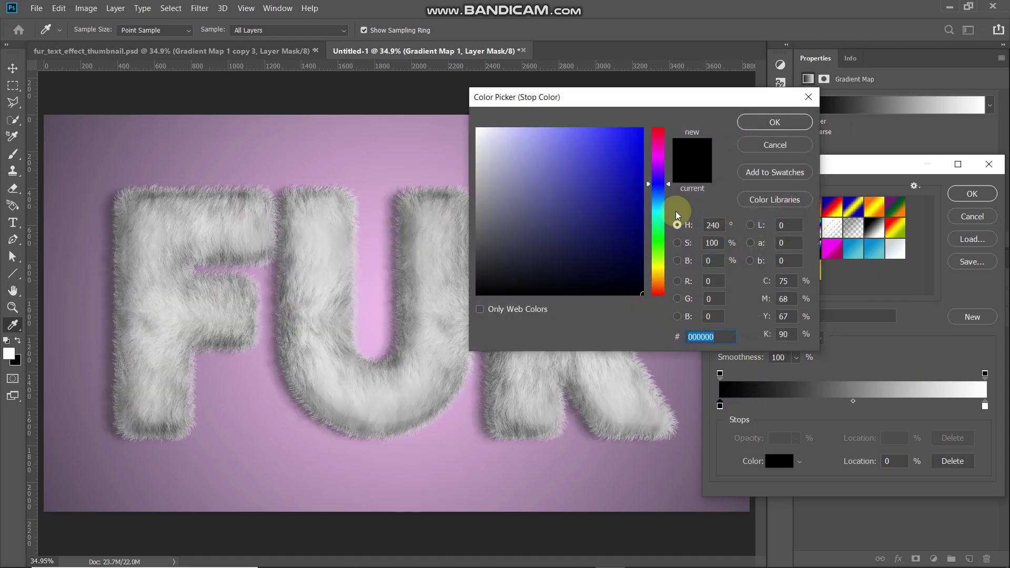
{"action": "left_click", "coordinate": [760, 132]}
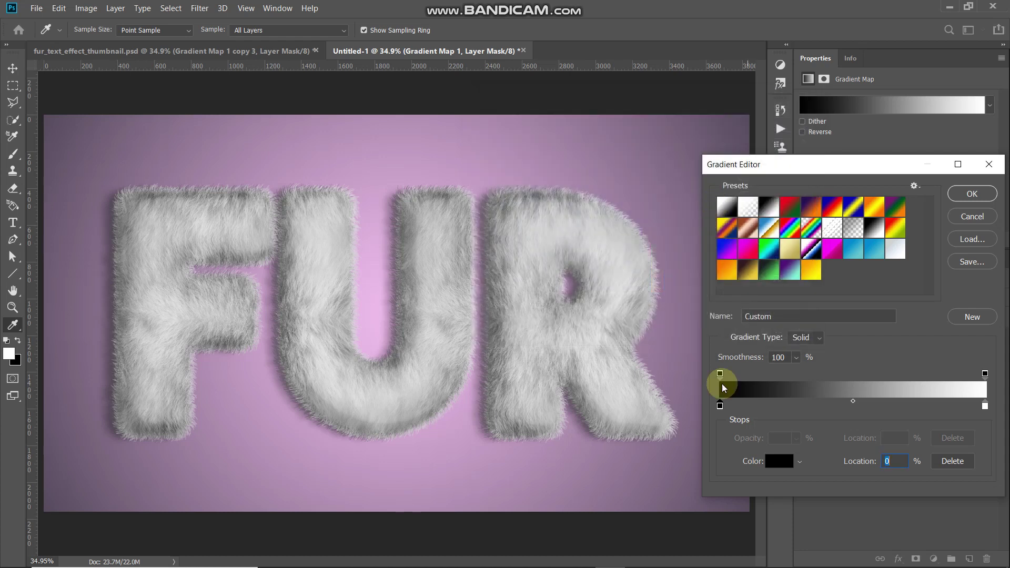
Add a grey 888888 colour stop at 30% location.
{"action": "left_click", "coordinate": [802, 406]}
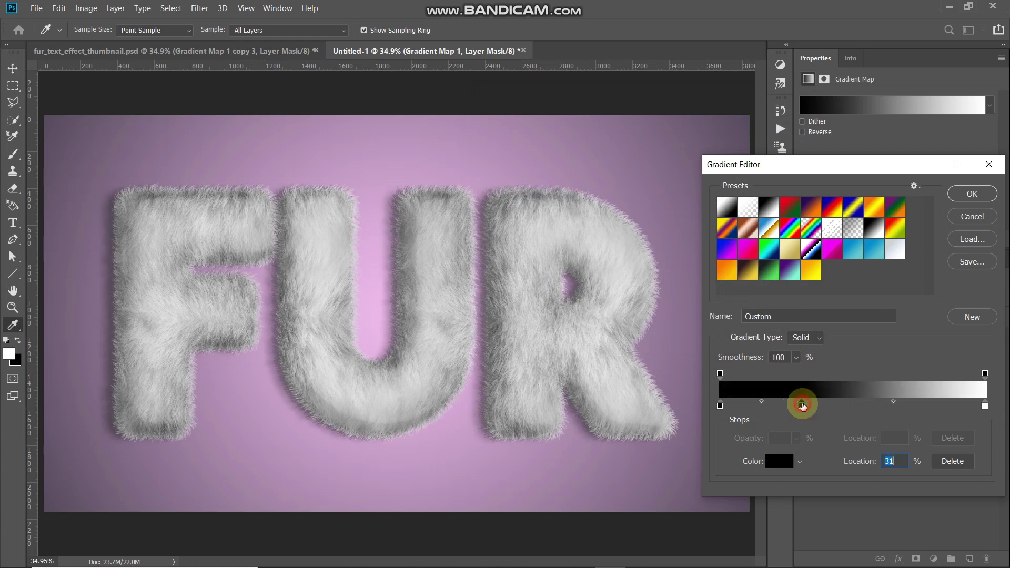
{"action": "type", "text": "30"}
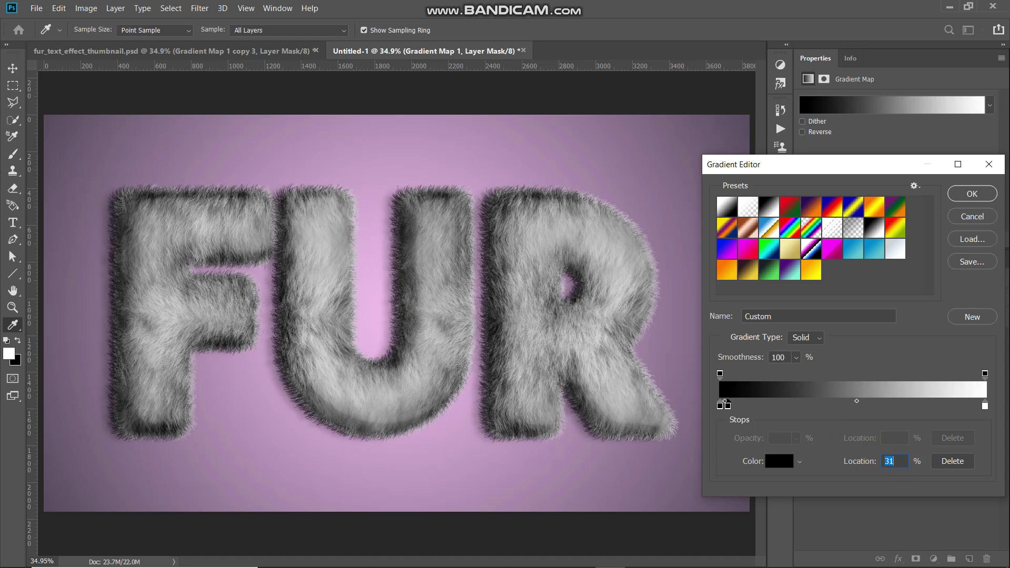
{"action": "left_click", "coordinate": [906, 462]}
{"action": "left_click", "coordinate": [778, 461]}
{"action": "double_click", "coordinate": [712, 338]}
{"action": "key", "text": "BackSpace"}
{"action": "type", "text": "888888"}
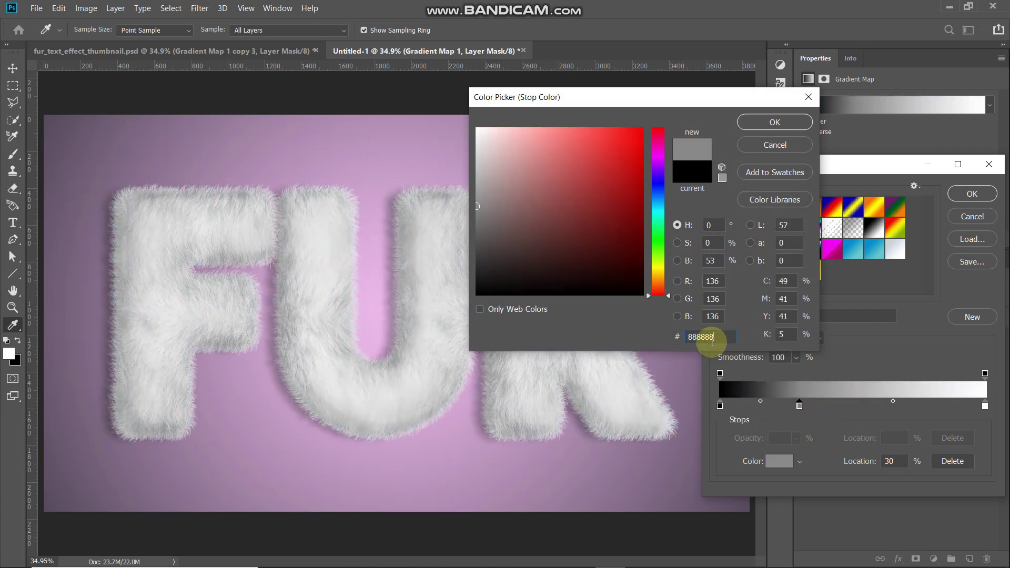
{"action": "key", "text": "Return"}
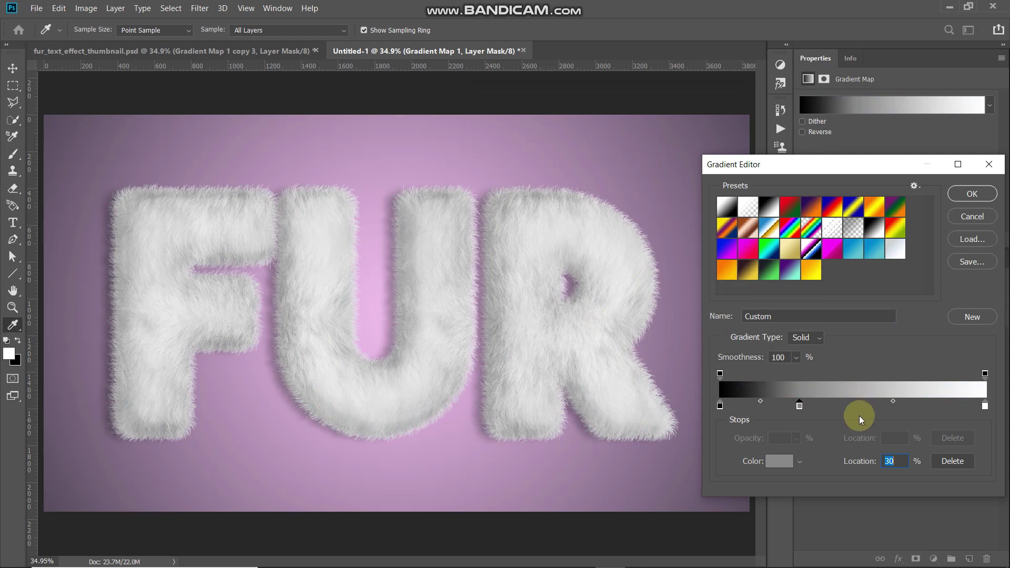
Add a c4c4c4 colour stop at 50% and keep the right end stop white.
{"action": "left_click", "coordinate": [880, 406]}
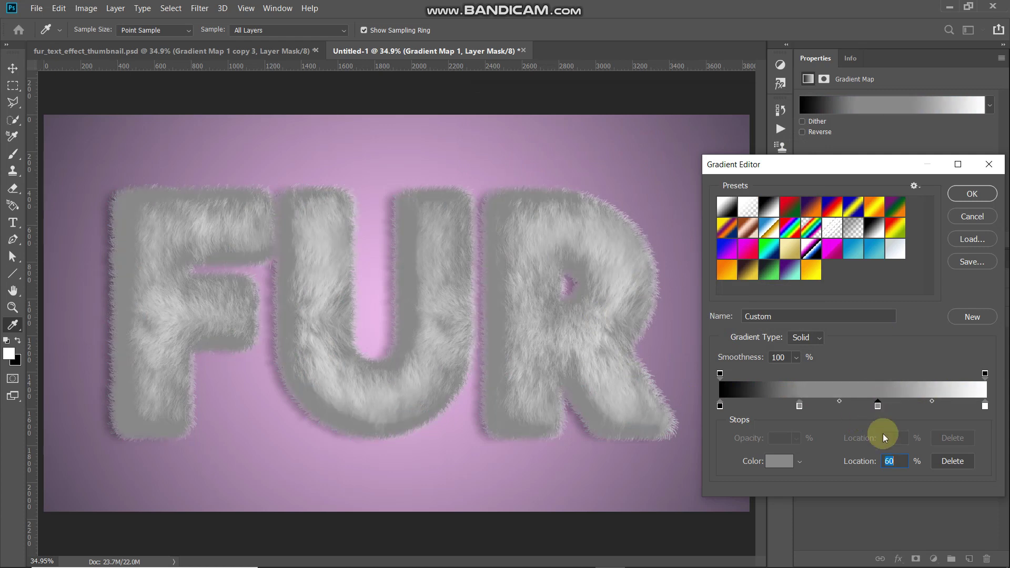
{"action": "left_click", "coordinate": [903, 462]}
{"action": "type", "text": "50"}
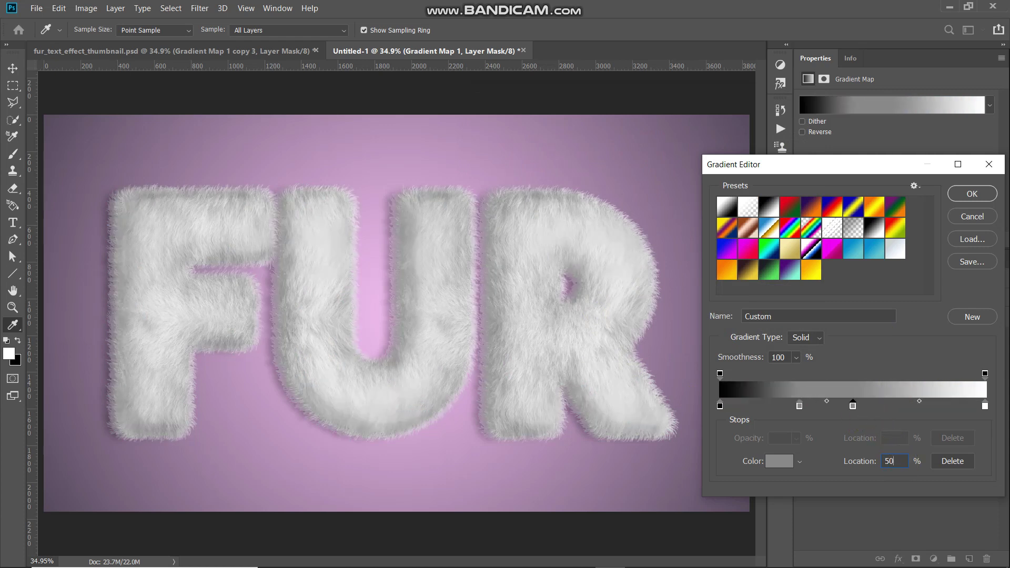
{"action": "left_click", "coordinate": [771, 462]}
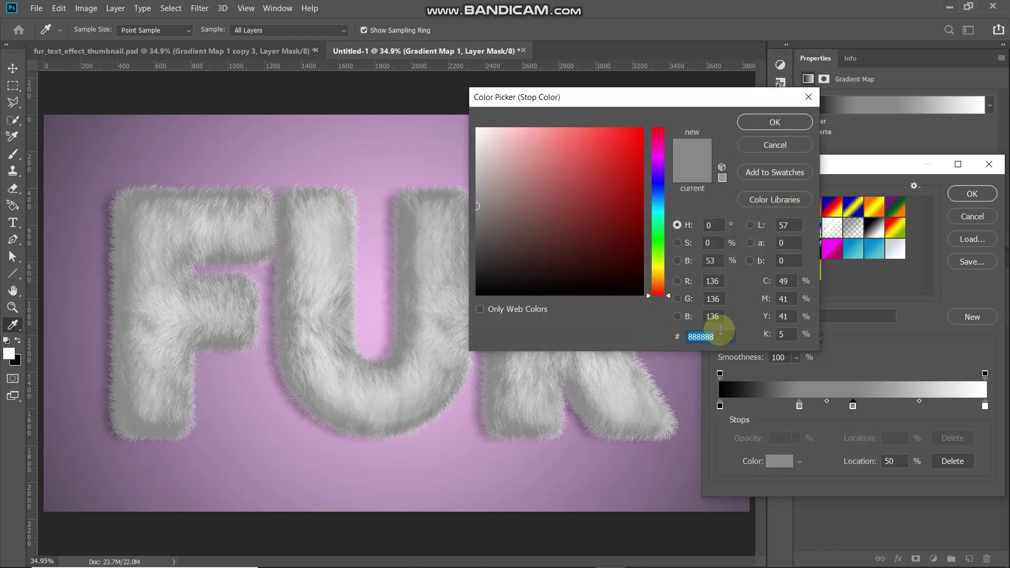
{"action": "type", "text": "c4"}
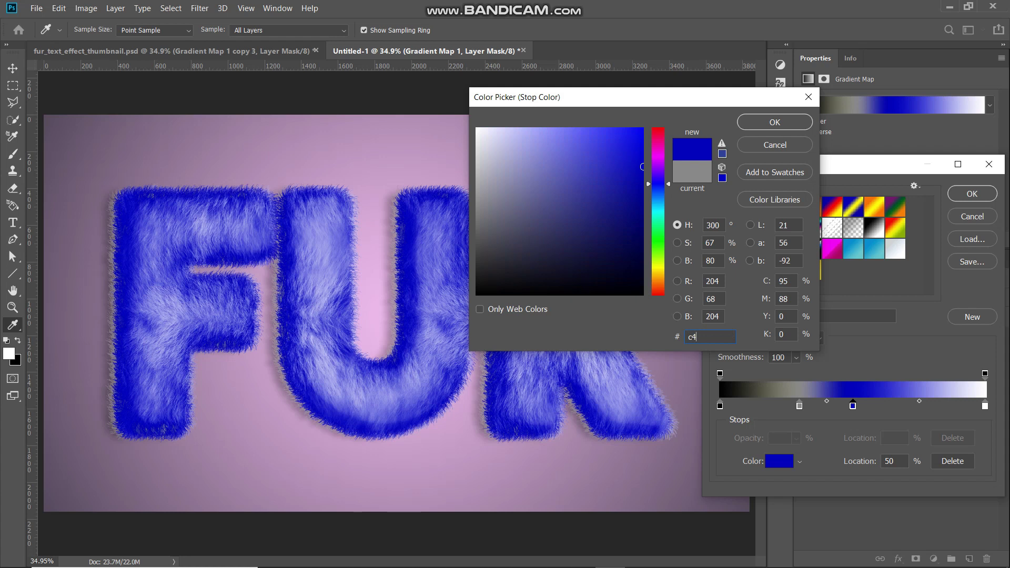
{"action": "type", "text": "c4c4"}
{"action": "key", "text": "Return"}
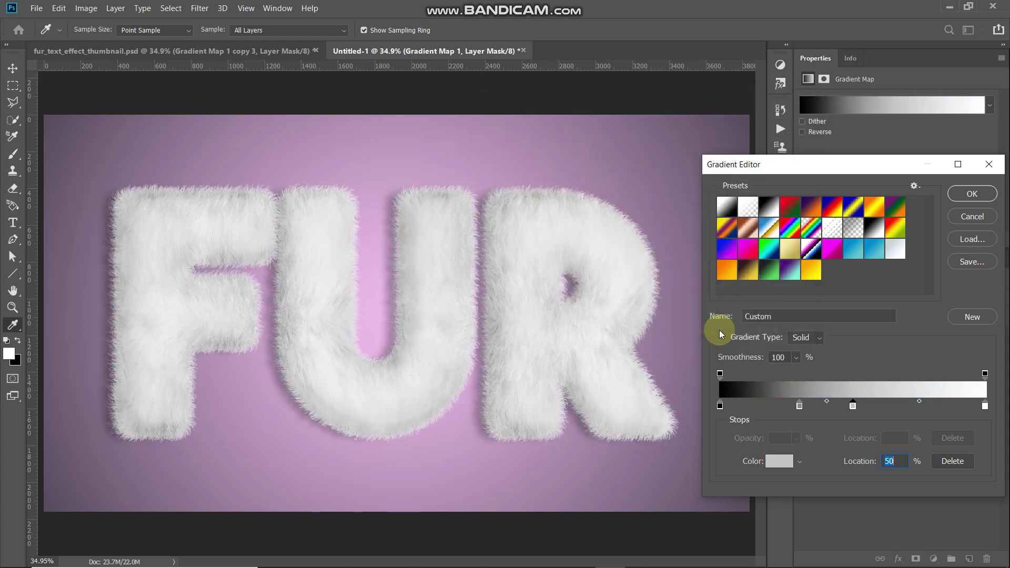
{"action": "double_click", "coordinate": [985, 405]}
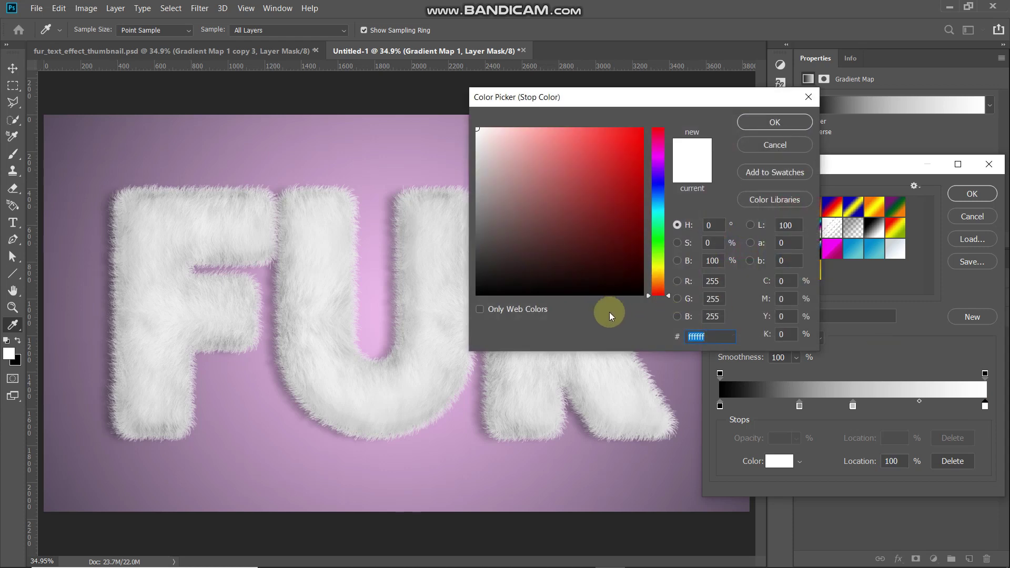
{"action": "left_click", "coordinate": [759, 123]}
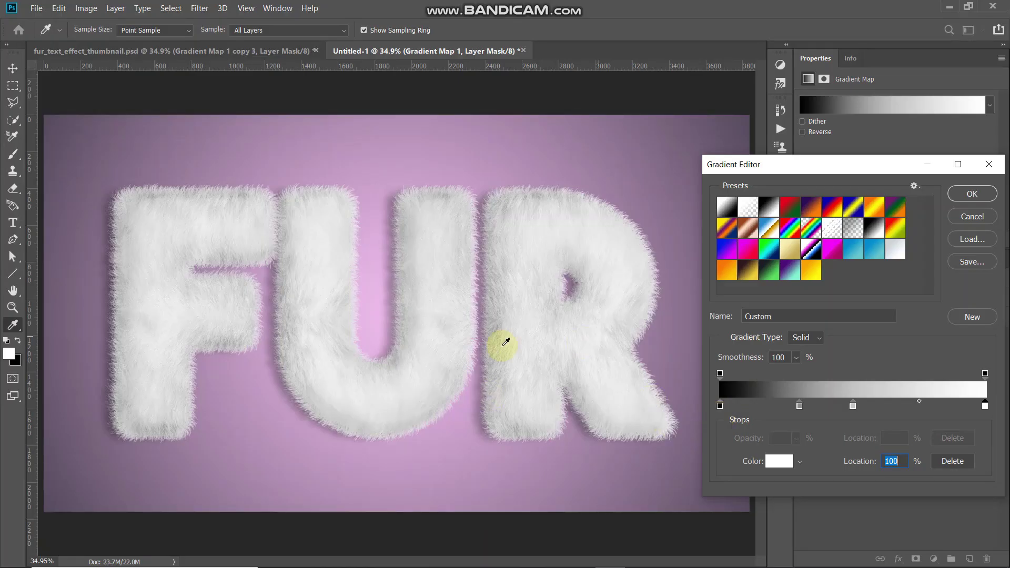
Try blue on the black end stop and red on the 30% stop, discarding both.
{"action": "double_click", "coordinate": [720, 406]}
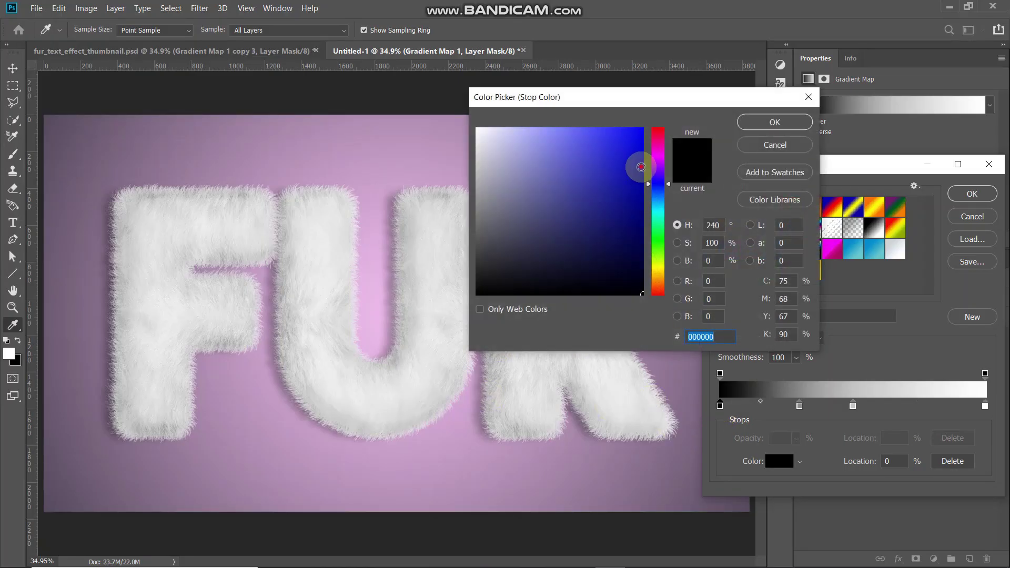
{"action": "left_click_drag", "start_coordinate": [643, 163], "coordinate": [639, 129]}
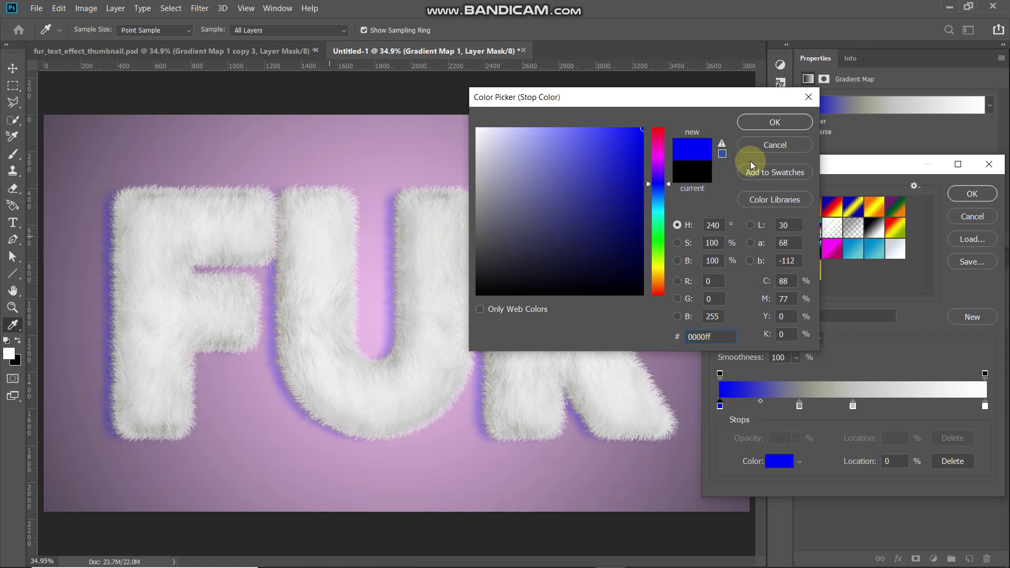
{"action": "left_click", "coordinate": [786, 149]}
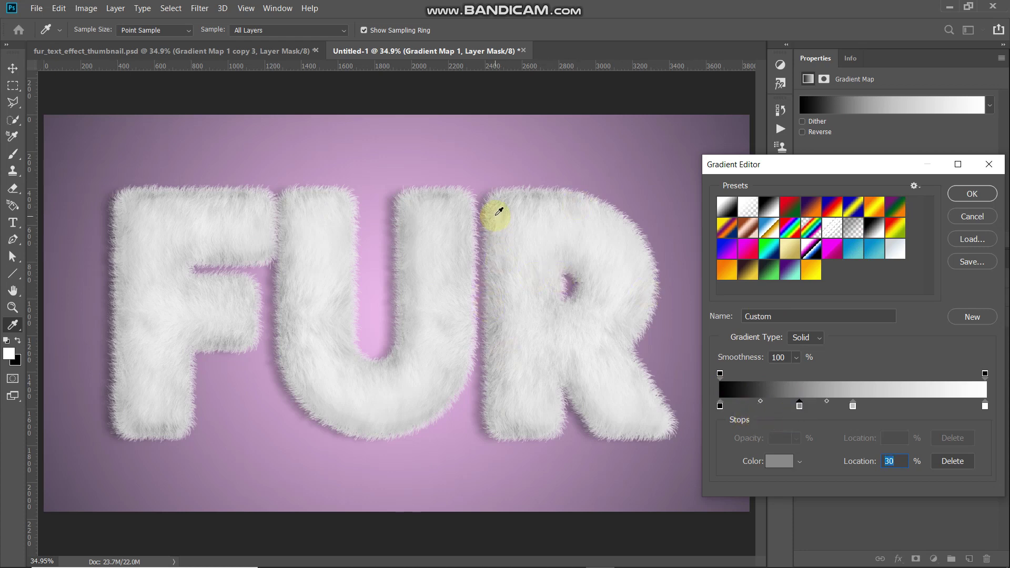
{"action": "double_click", "coordinate": [799, 406]}
{"action": "left_click_drag", "start_coordinate": [531, 203], "coordinate": [642, 129]}
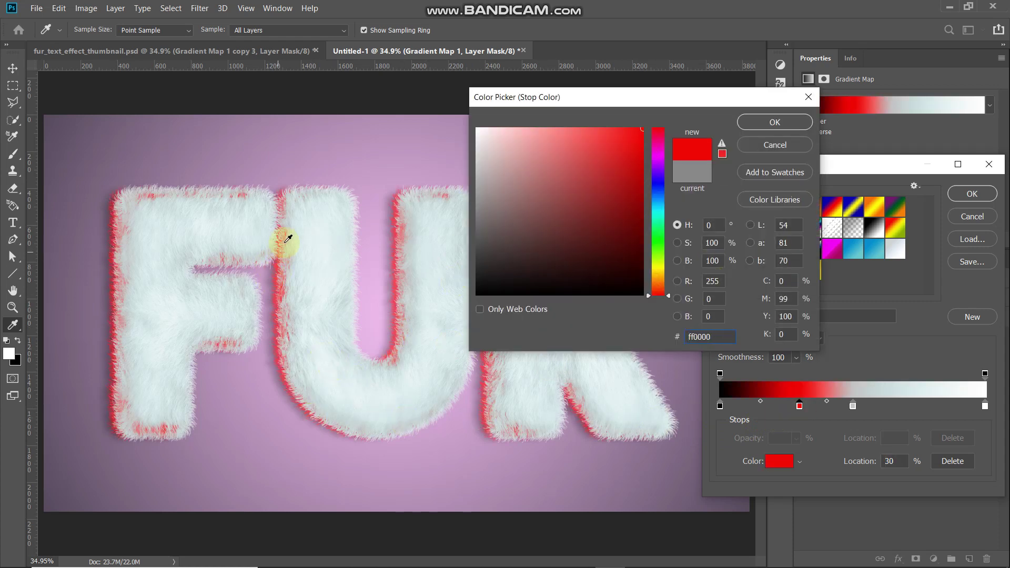
{"action": "left_click", "coordinate": [769, 151]}
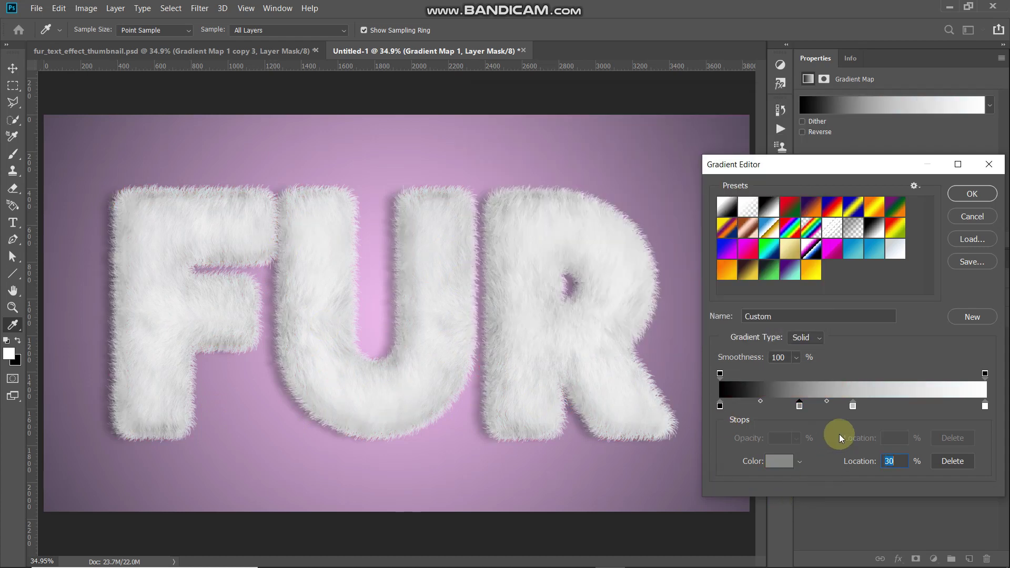
Try red on the 50% and white end stops, discard both, and accept the gradient.
{"action": "double_click", "coordinate": [853, 406]}
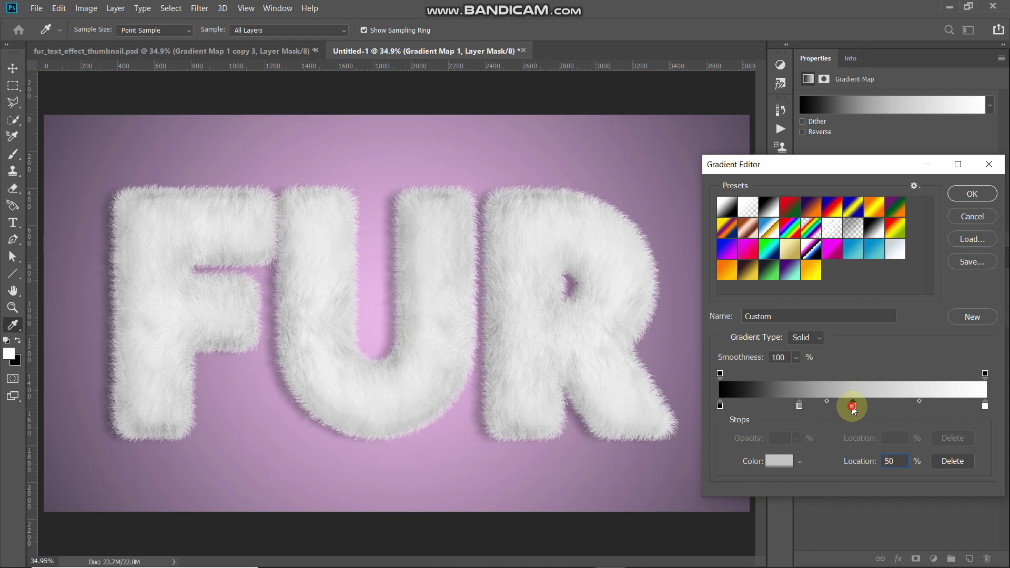
{"action": "type", "text": "890808"}
{"action": "left_click", "coordinate": [640, 124]}
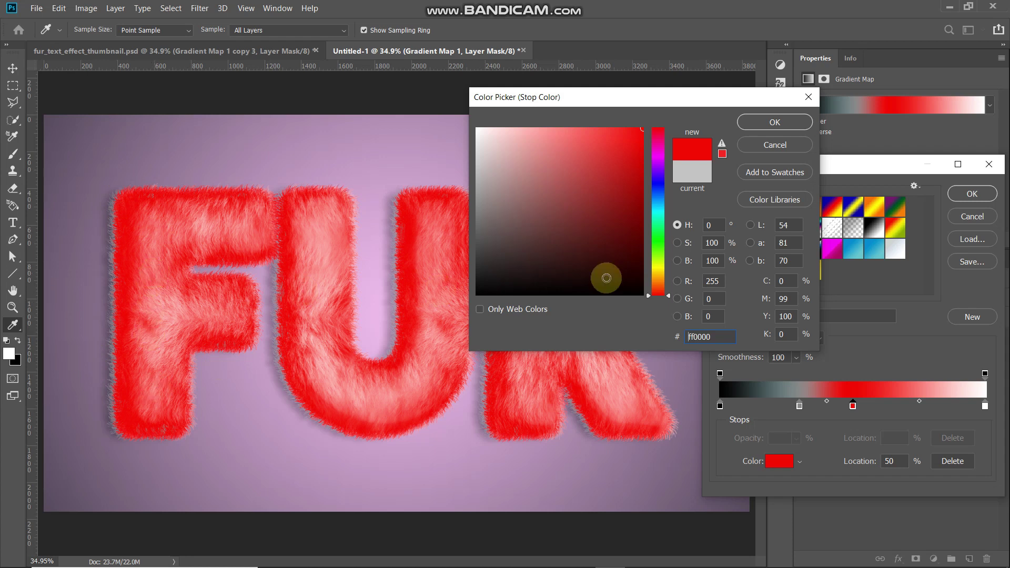
{"action": "left_click", "coordinate": [774, 145]}
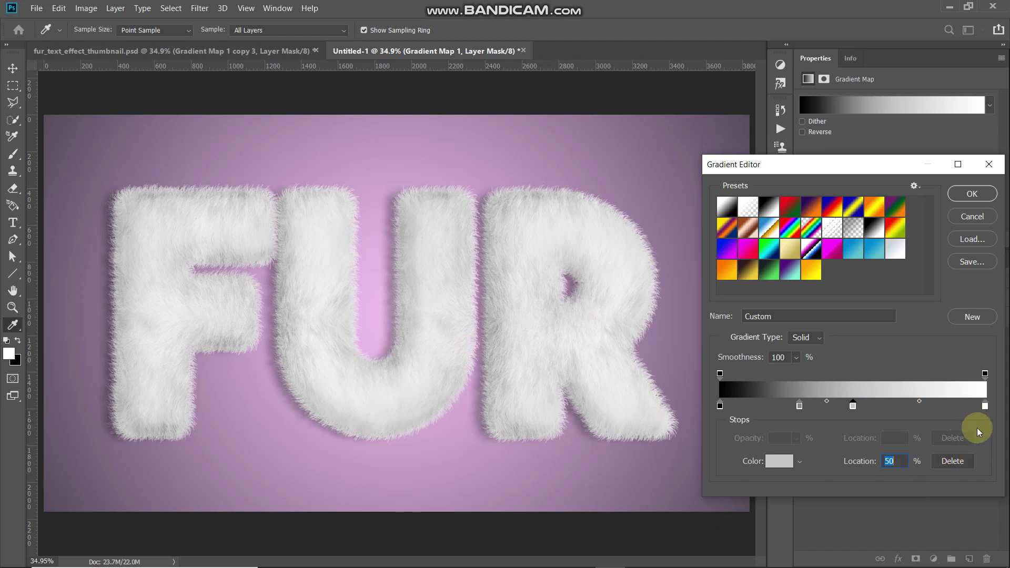
{"action": "double_click", "coordinate": [986, 406]}
{"action": "left_click_drag", "start_coordinate": [629, 244], "coordinate": [646, 126]}
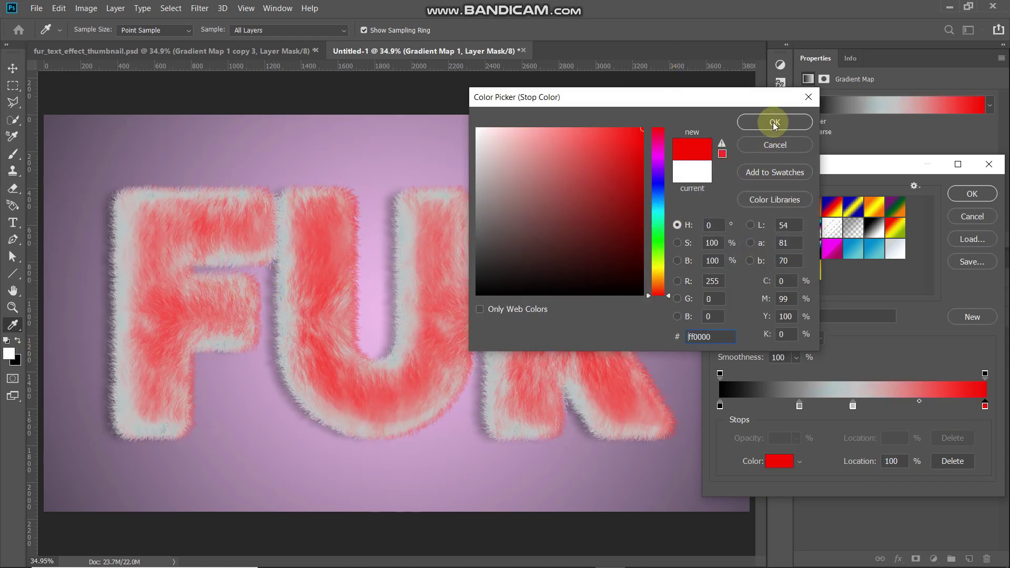
{"action": "left_click", "coordinate": [774, 145]}
{"action": "key", "text": "p"}
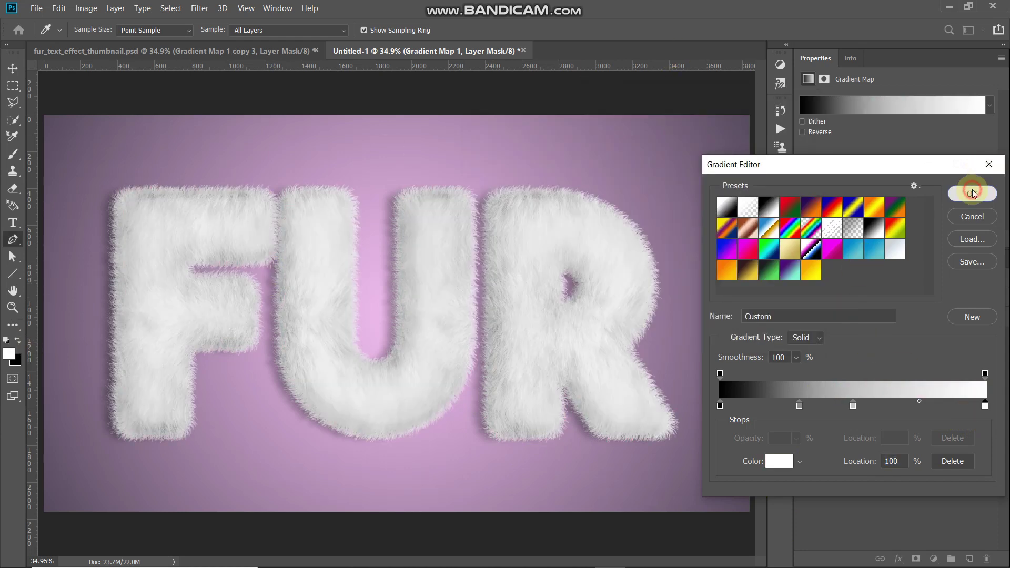